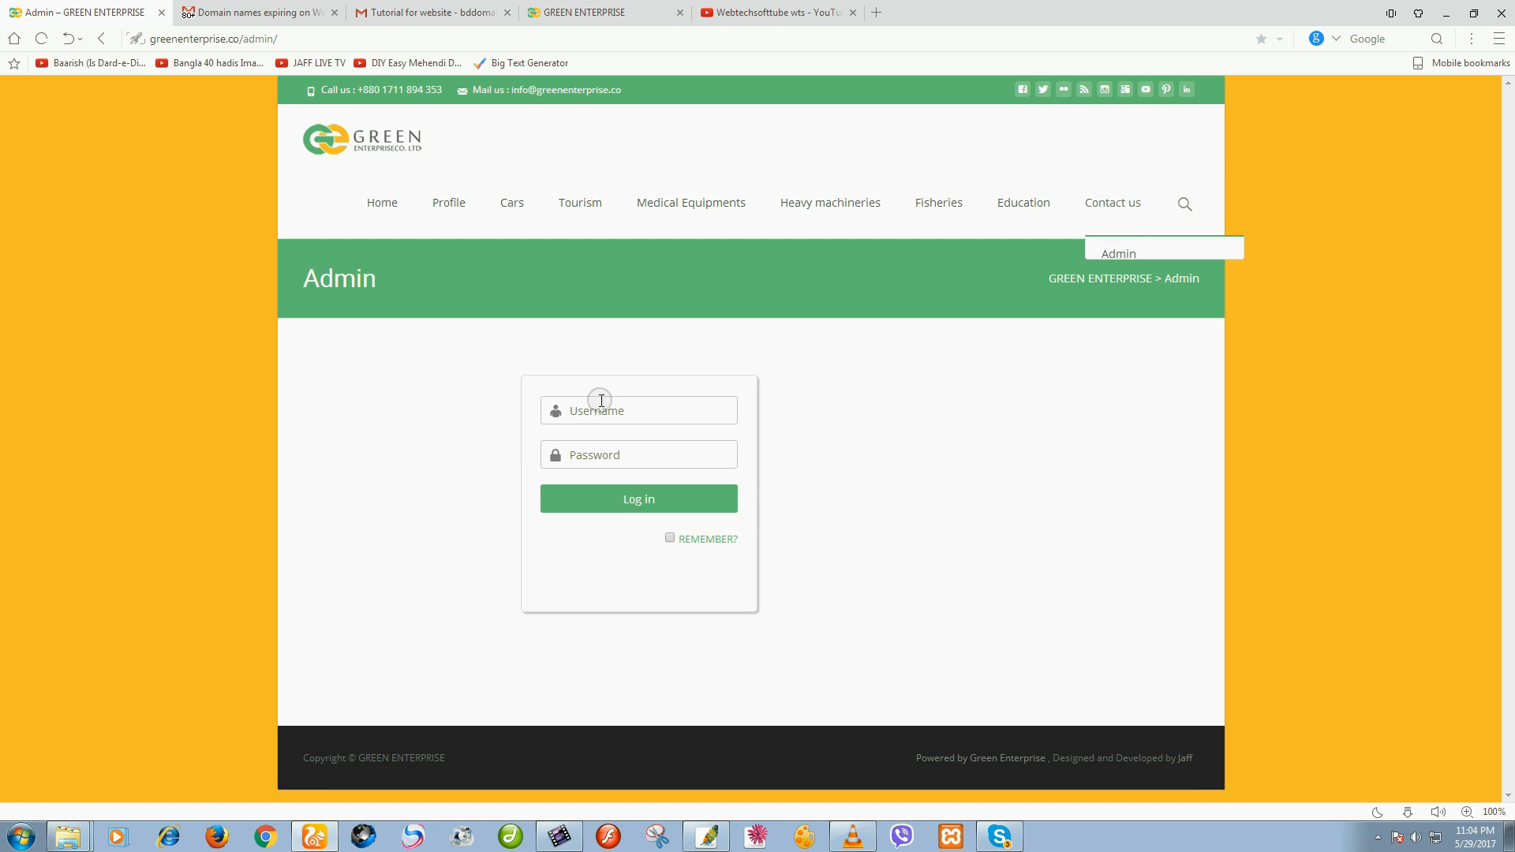
Step: Log in on the Admin page by entering the account username and password
left_click(598, 412)
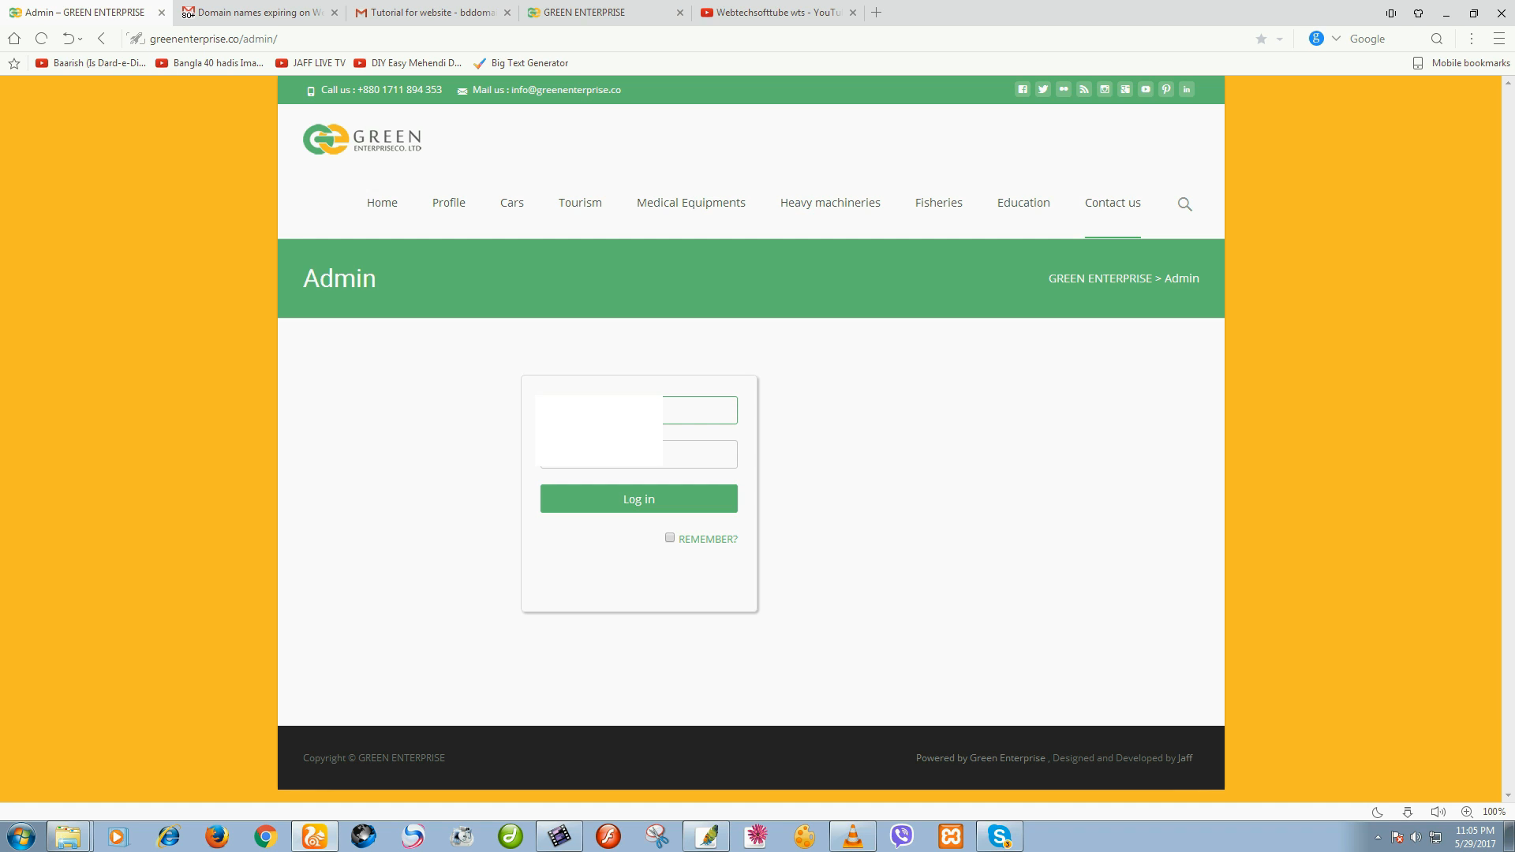
left_click(608, 454)
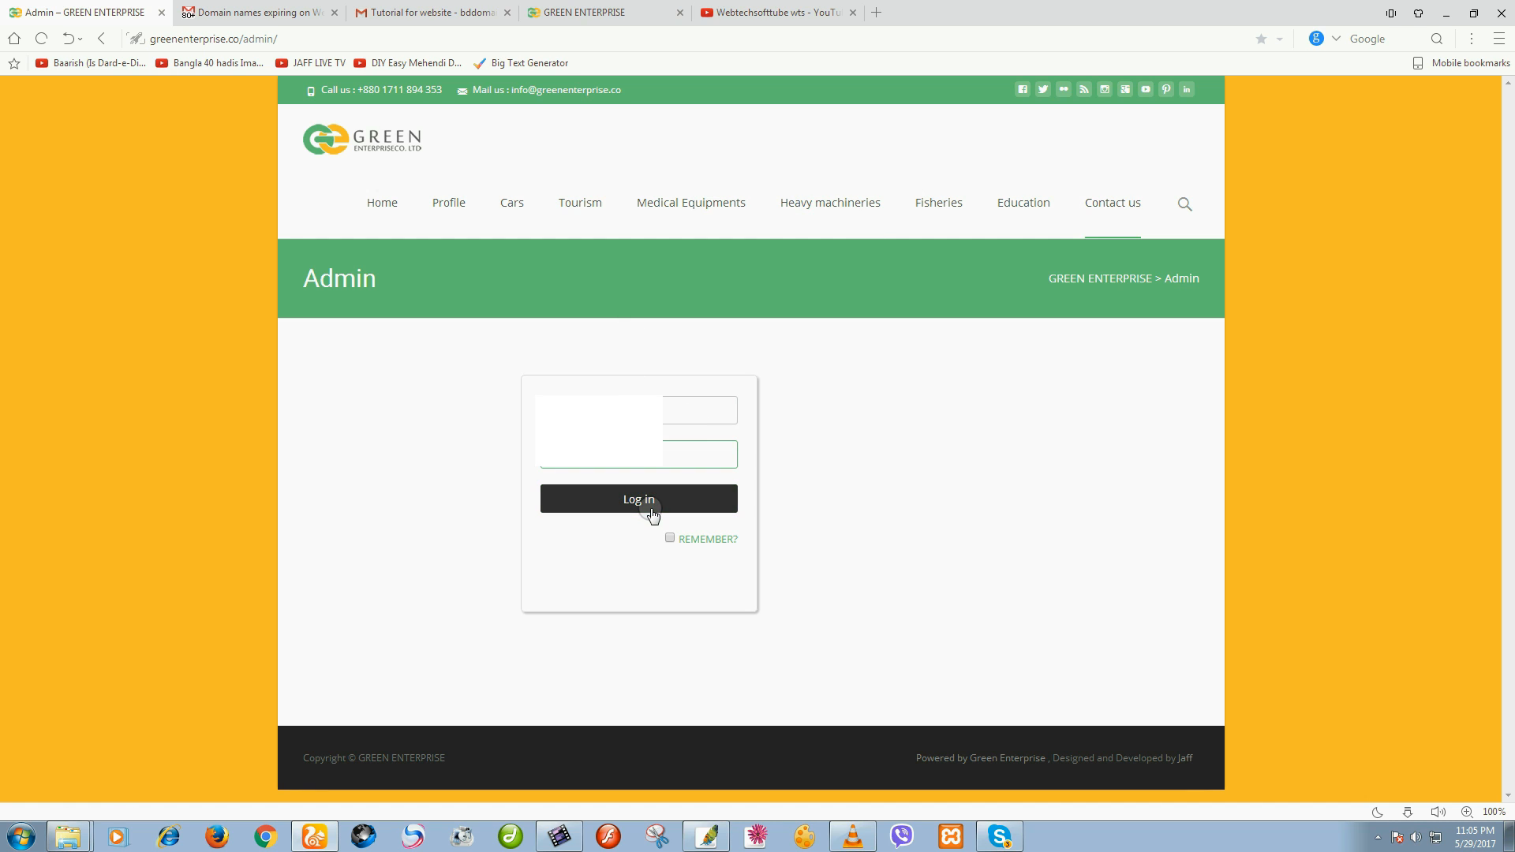
left_click(588, 508)
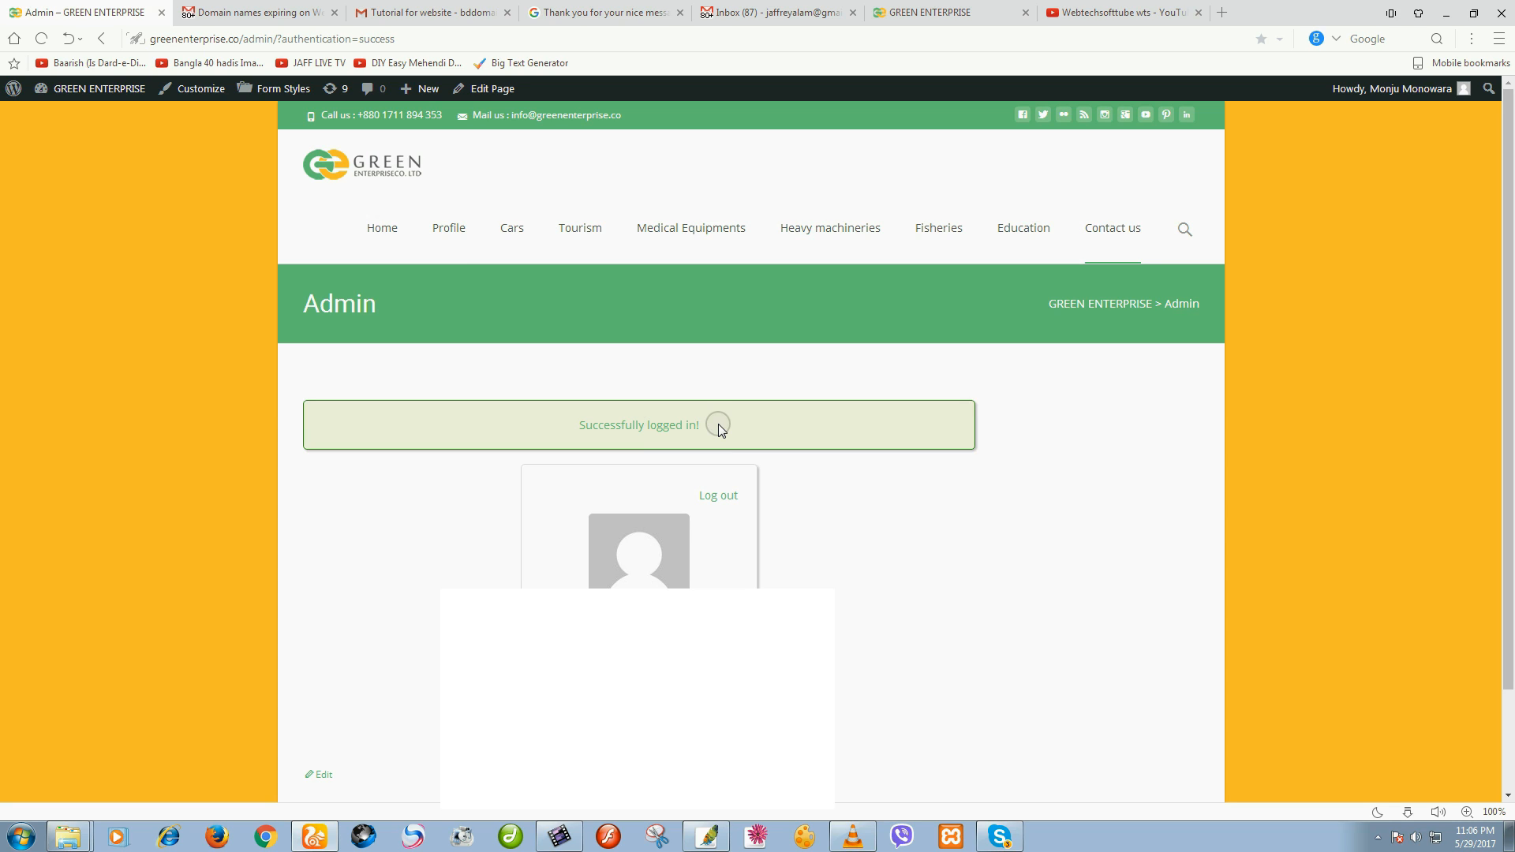
Step: Open the WordPress Dashboard of the GREEN ENTERPRISE site
scroll(930, 572, "down", 2)
left_click(419, 545)
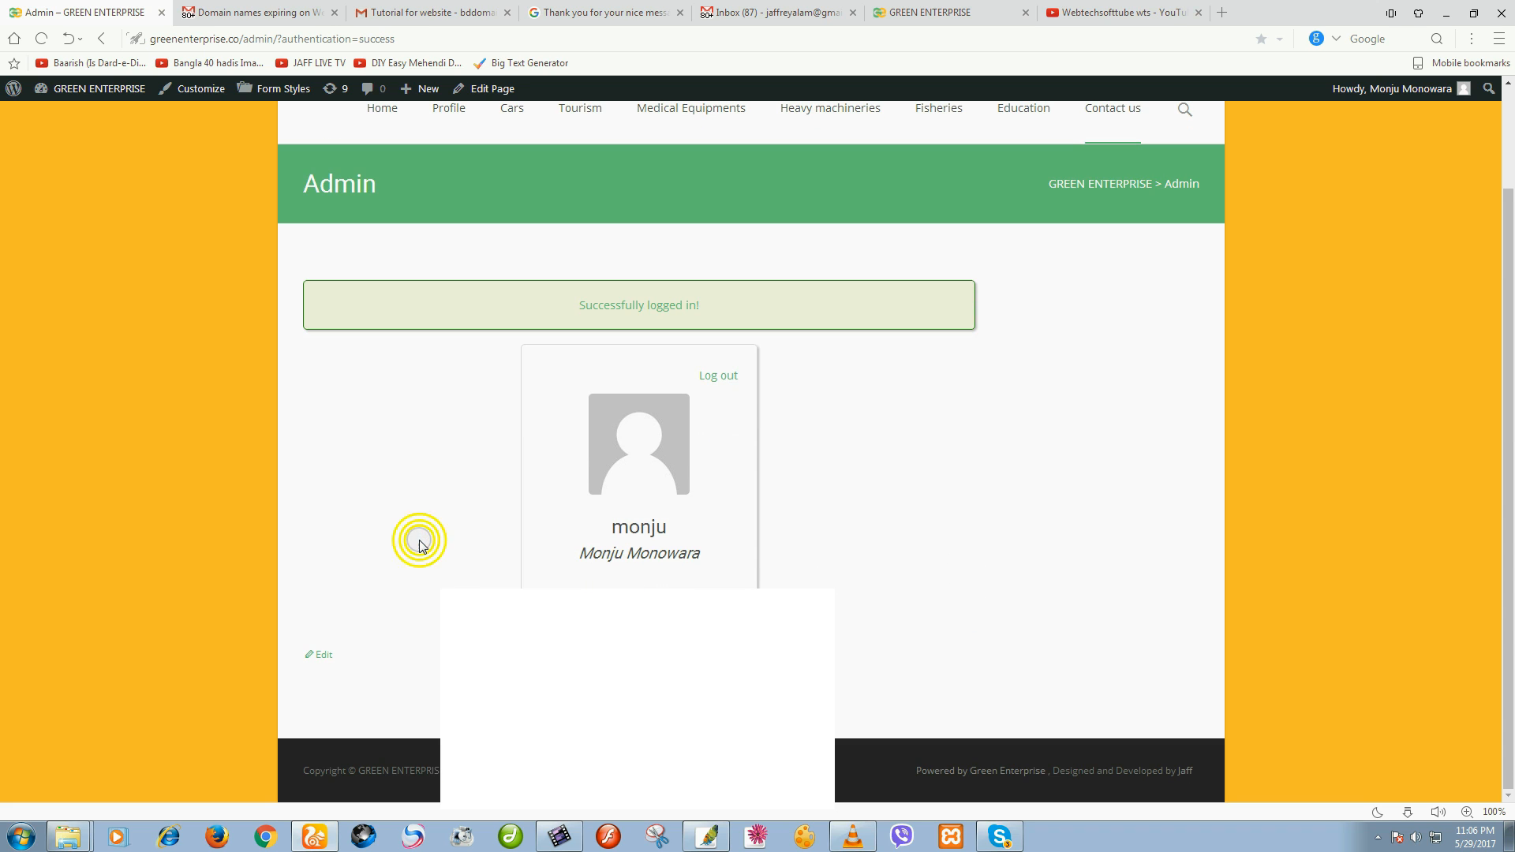
scroll(403, 521, "up", 2)
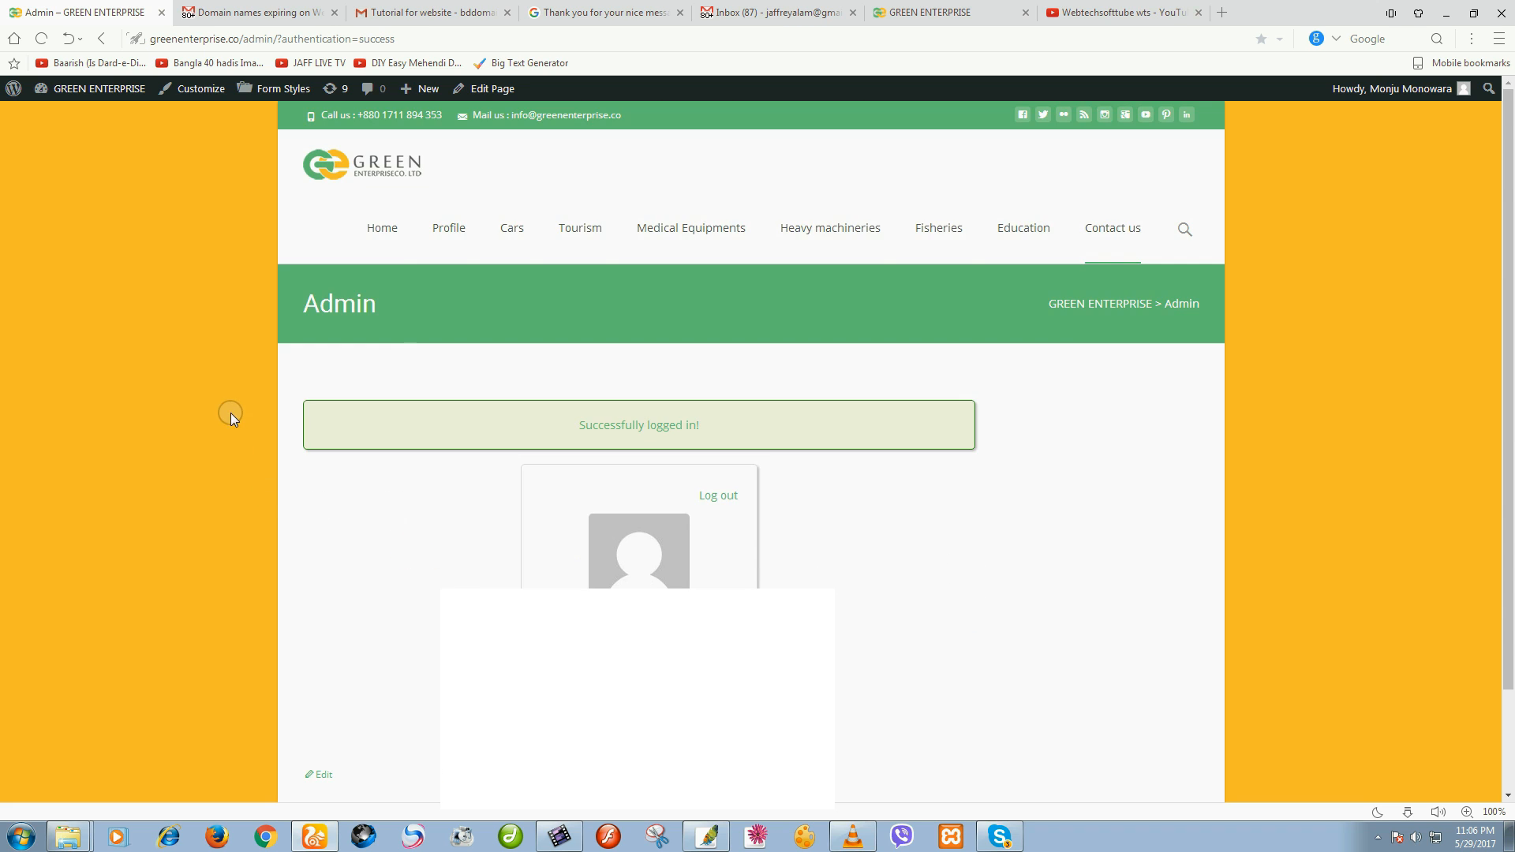
mouse_move(94, 89)
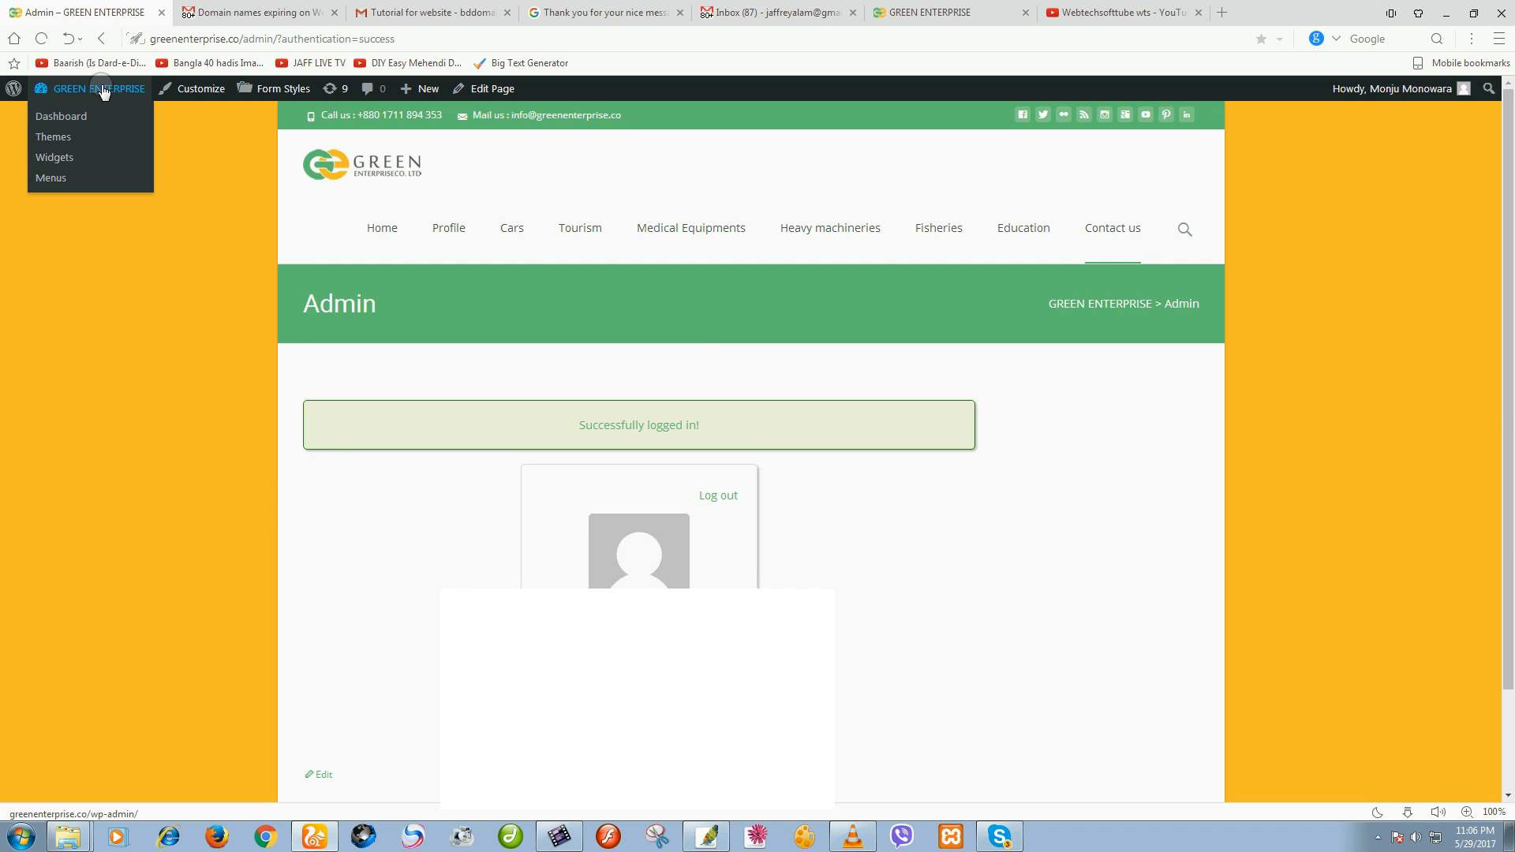
left_click(53, 116)
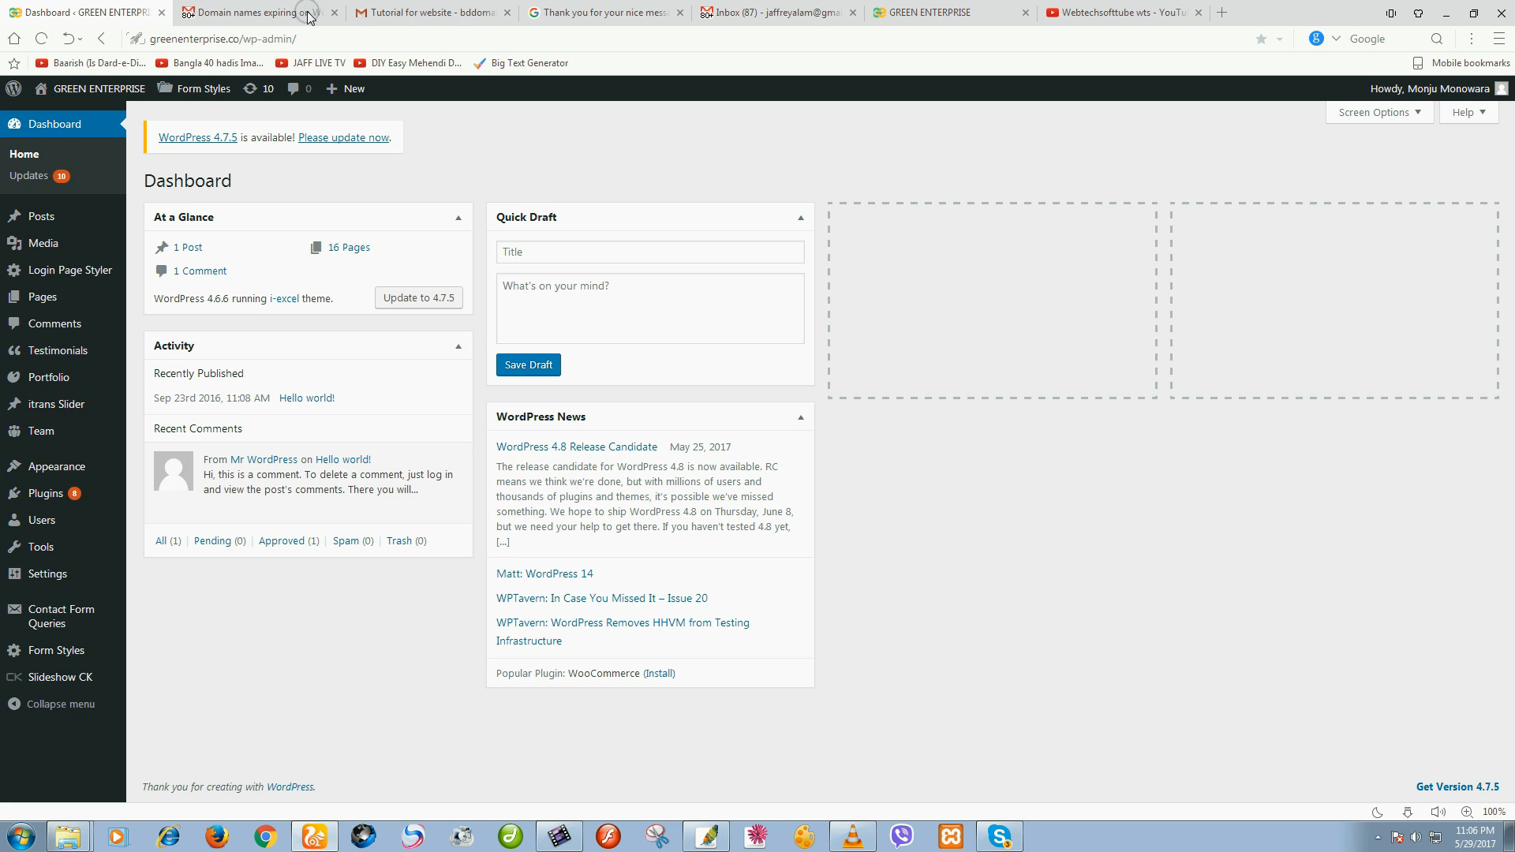
Step: Close all other browser tabs, leaving only the Dashboard open
left_click(334, 12)
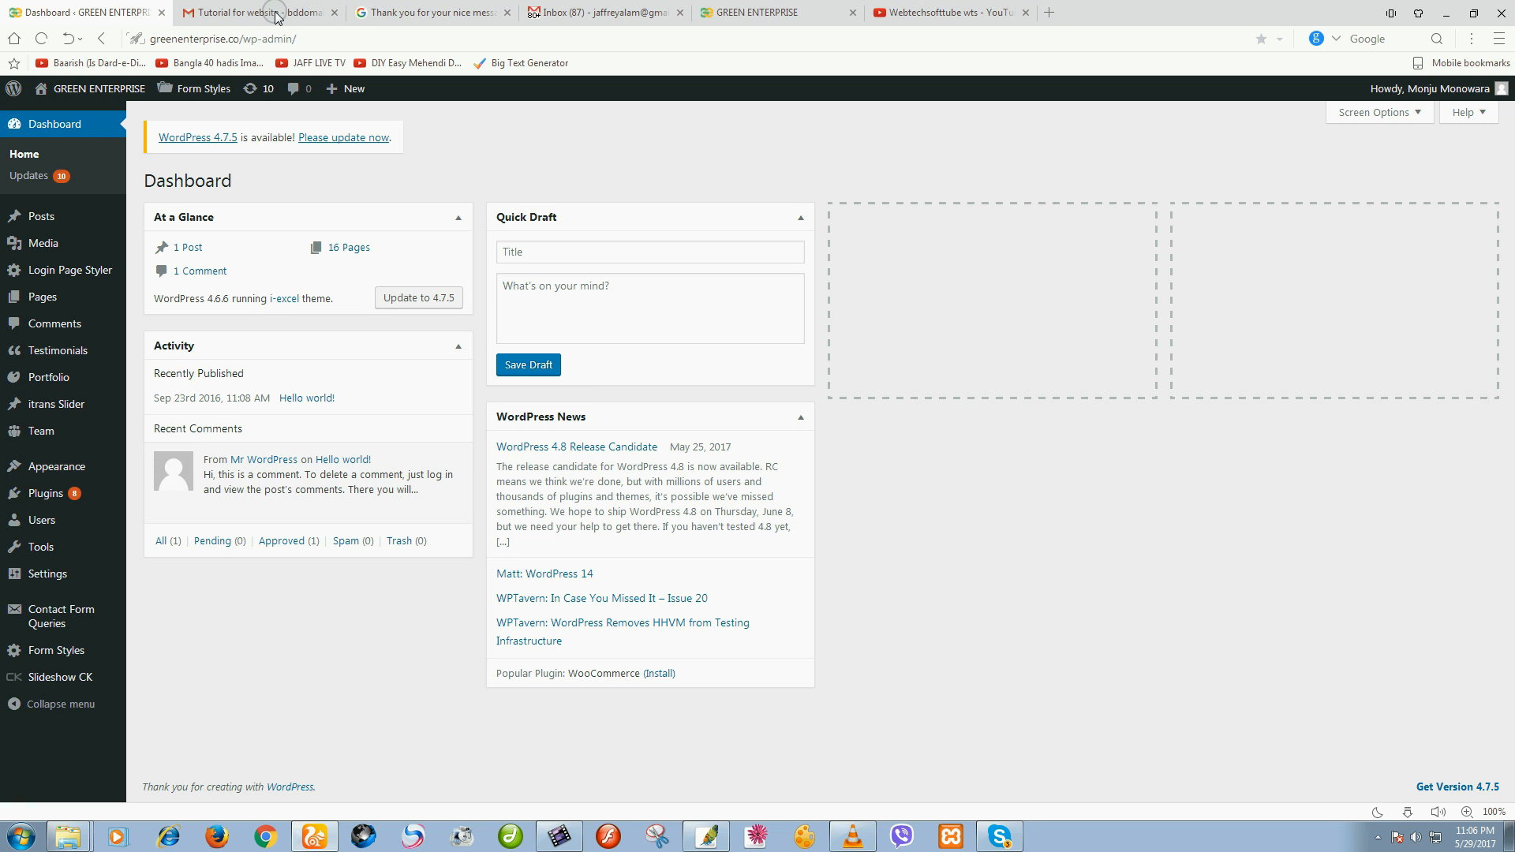
left_click(334, 13)
middle_click(217, 14)
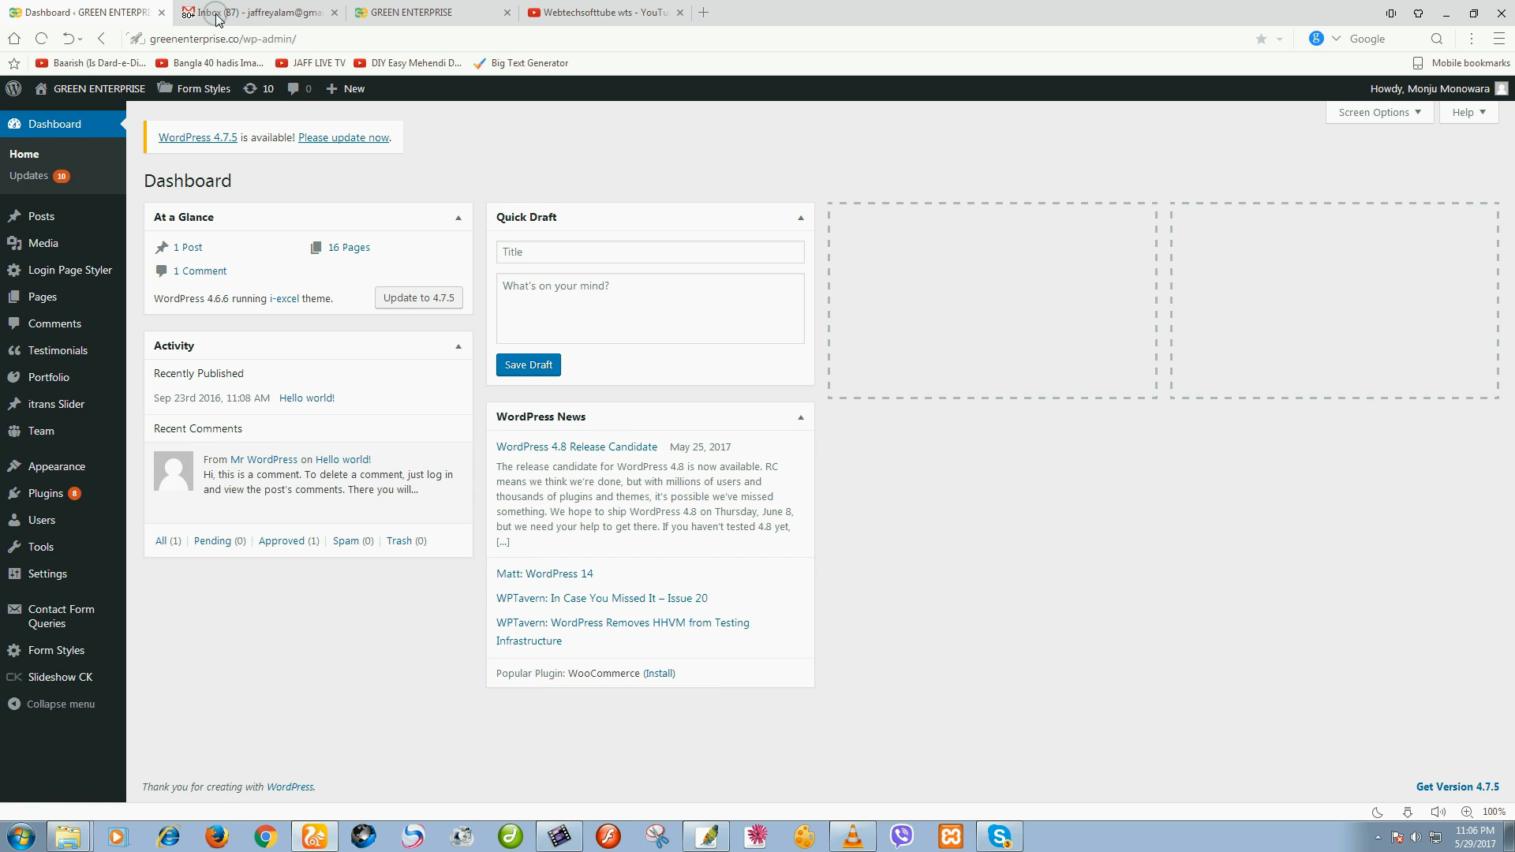
middle_click(217, 15)
middle_click(225, 14)
middle_click(278, 14)
Step: Open the list of all the site's pages and look through it
mouse_move(38, 308)
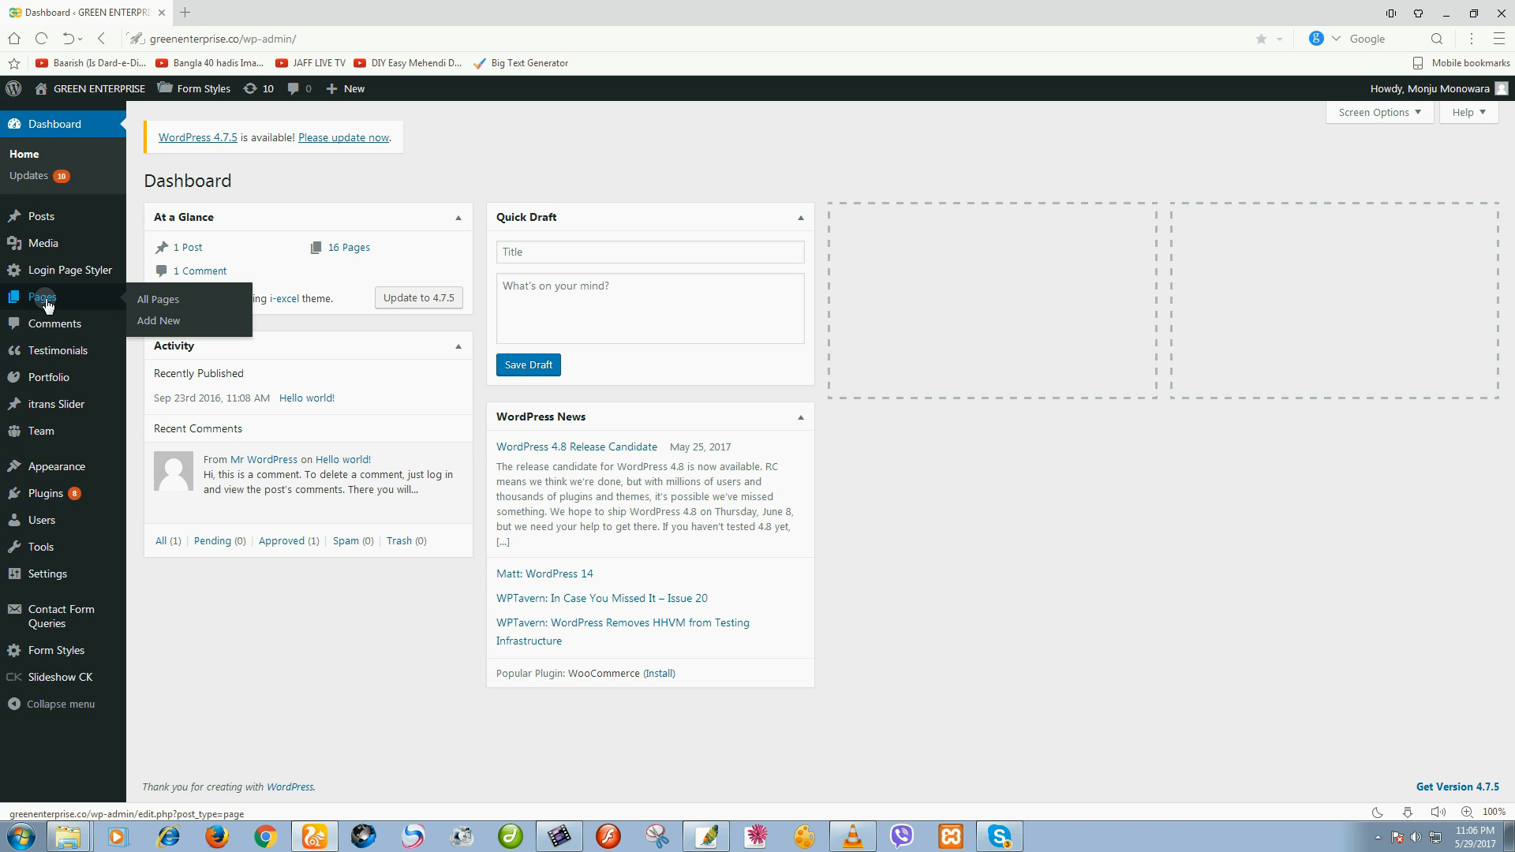
left_click(174, 304)
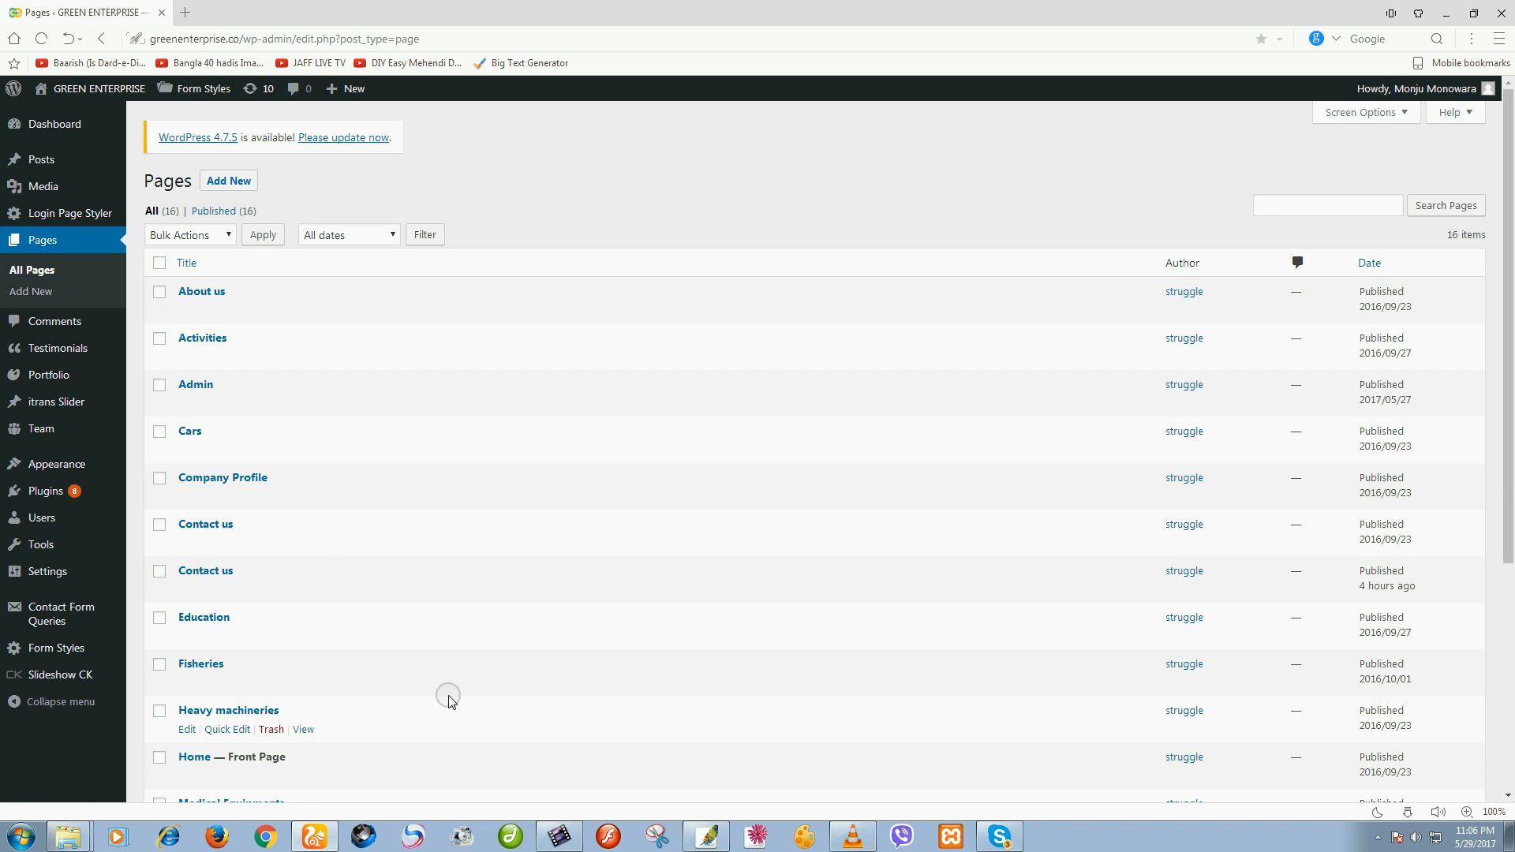
scroll(320, 553, "down", 5)
scroll(305, 619, "up", 3)
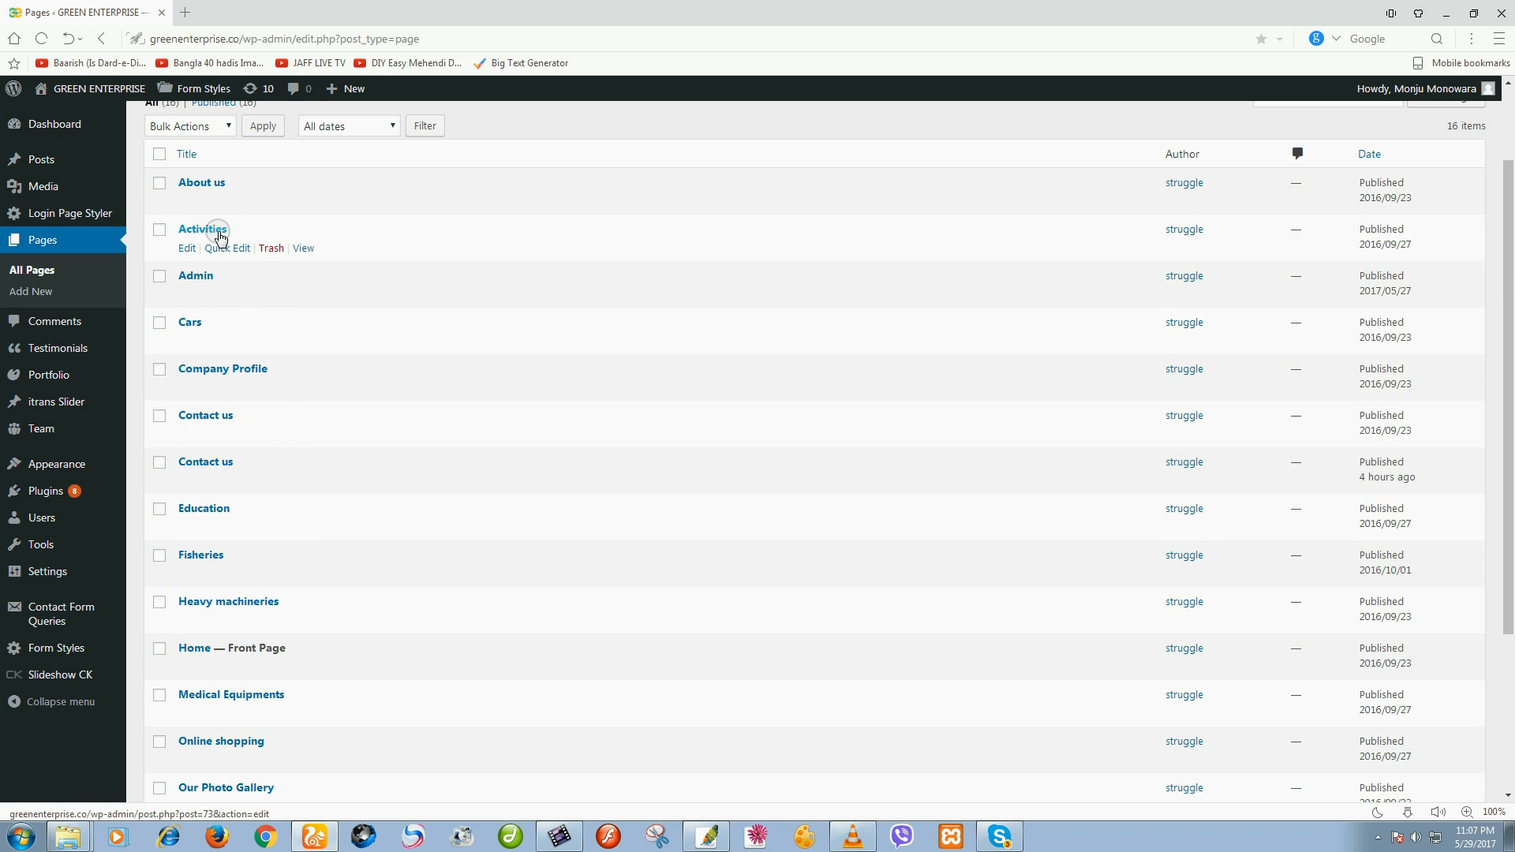
scroll(260, 186, "up", 2)
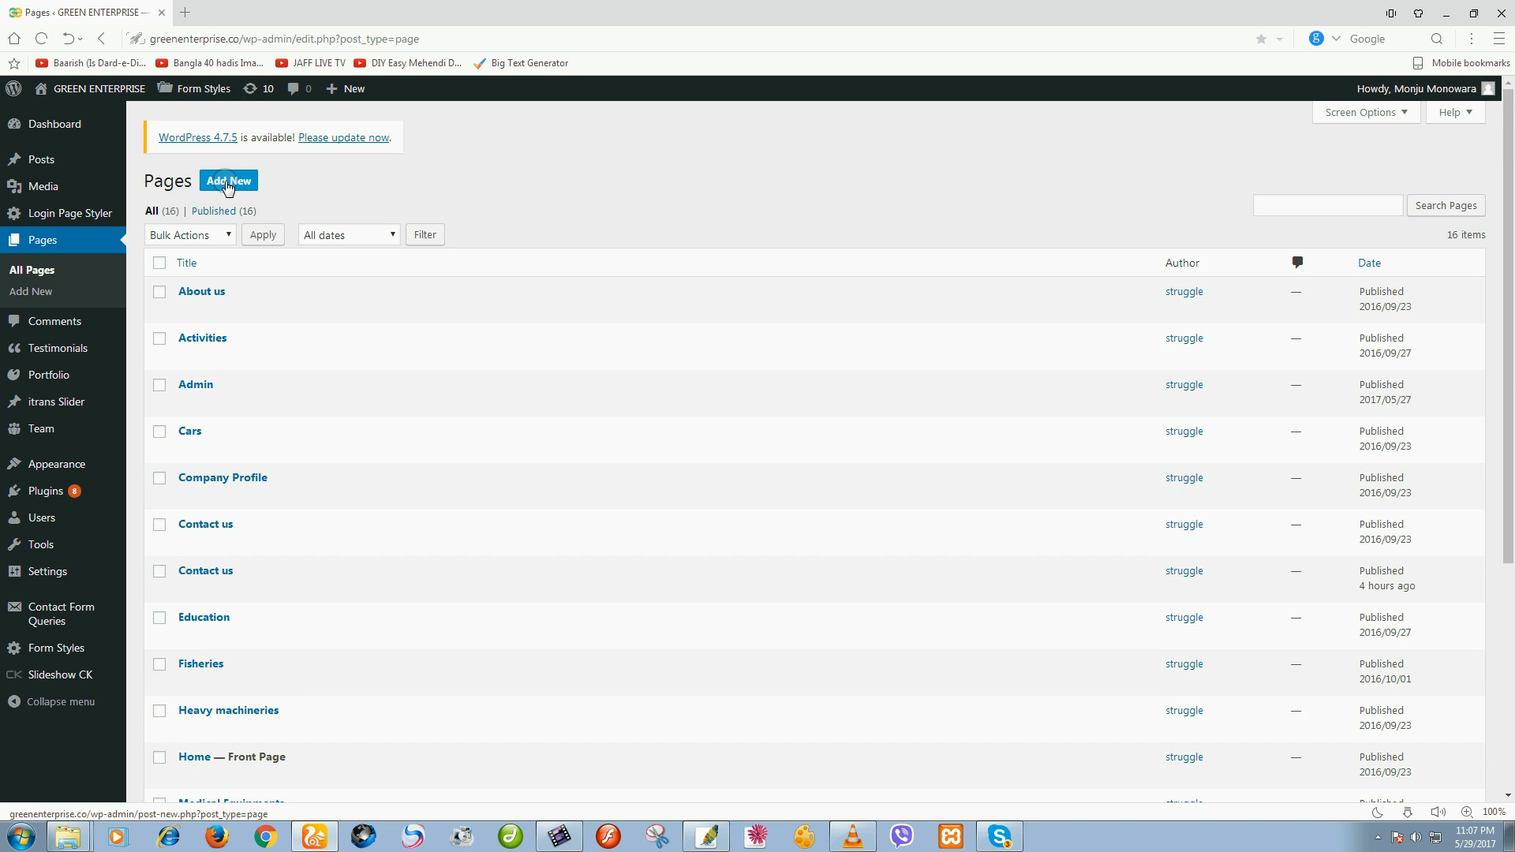
Step: Add a new page titled "Cars 2" with empty content and publish it
mouse_move(75, 95)
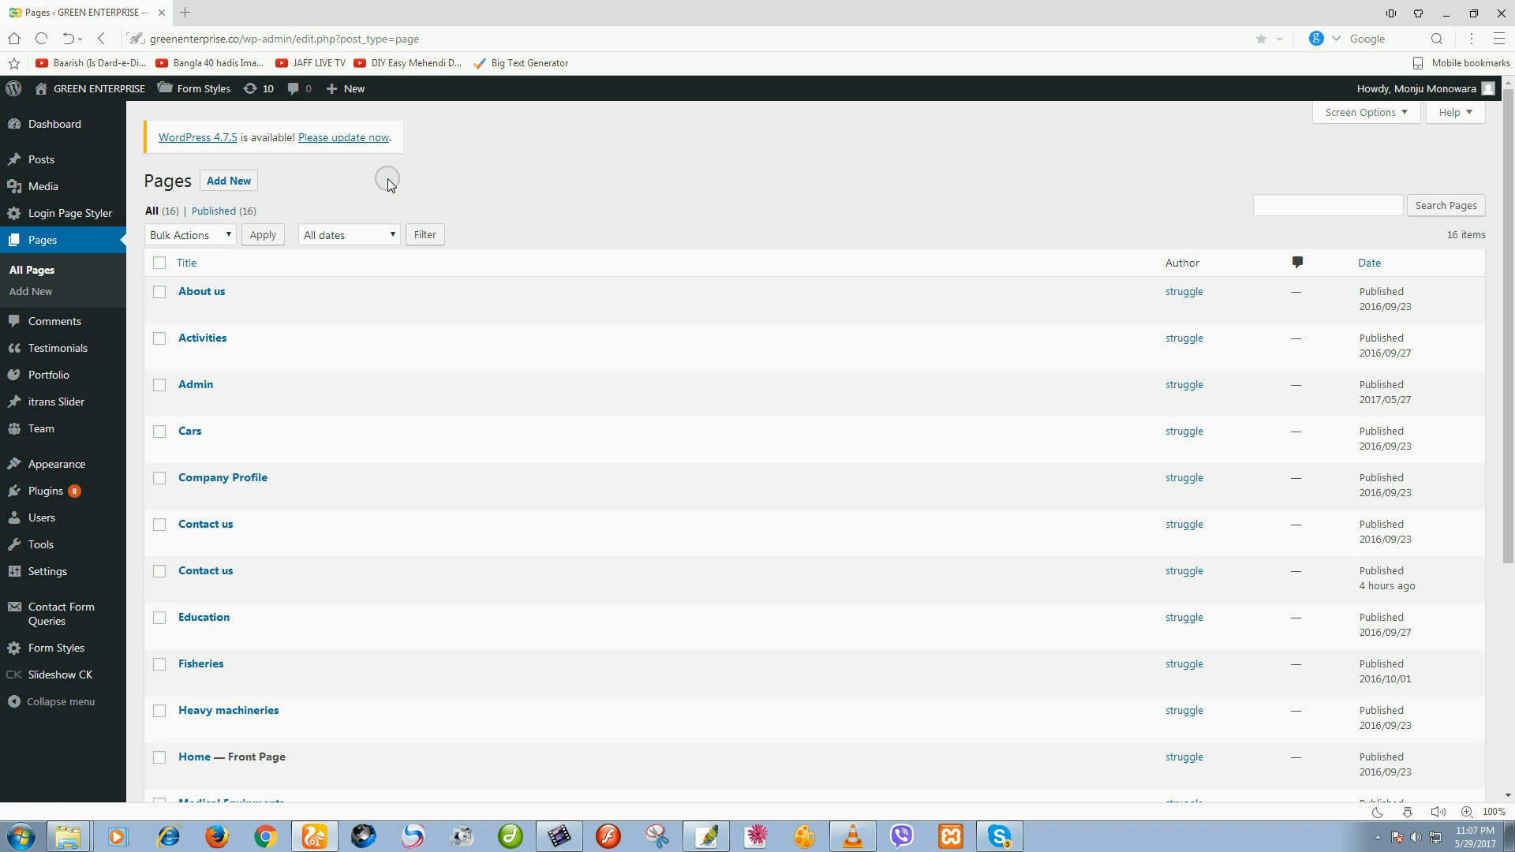
left_click(236, 182)
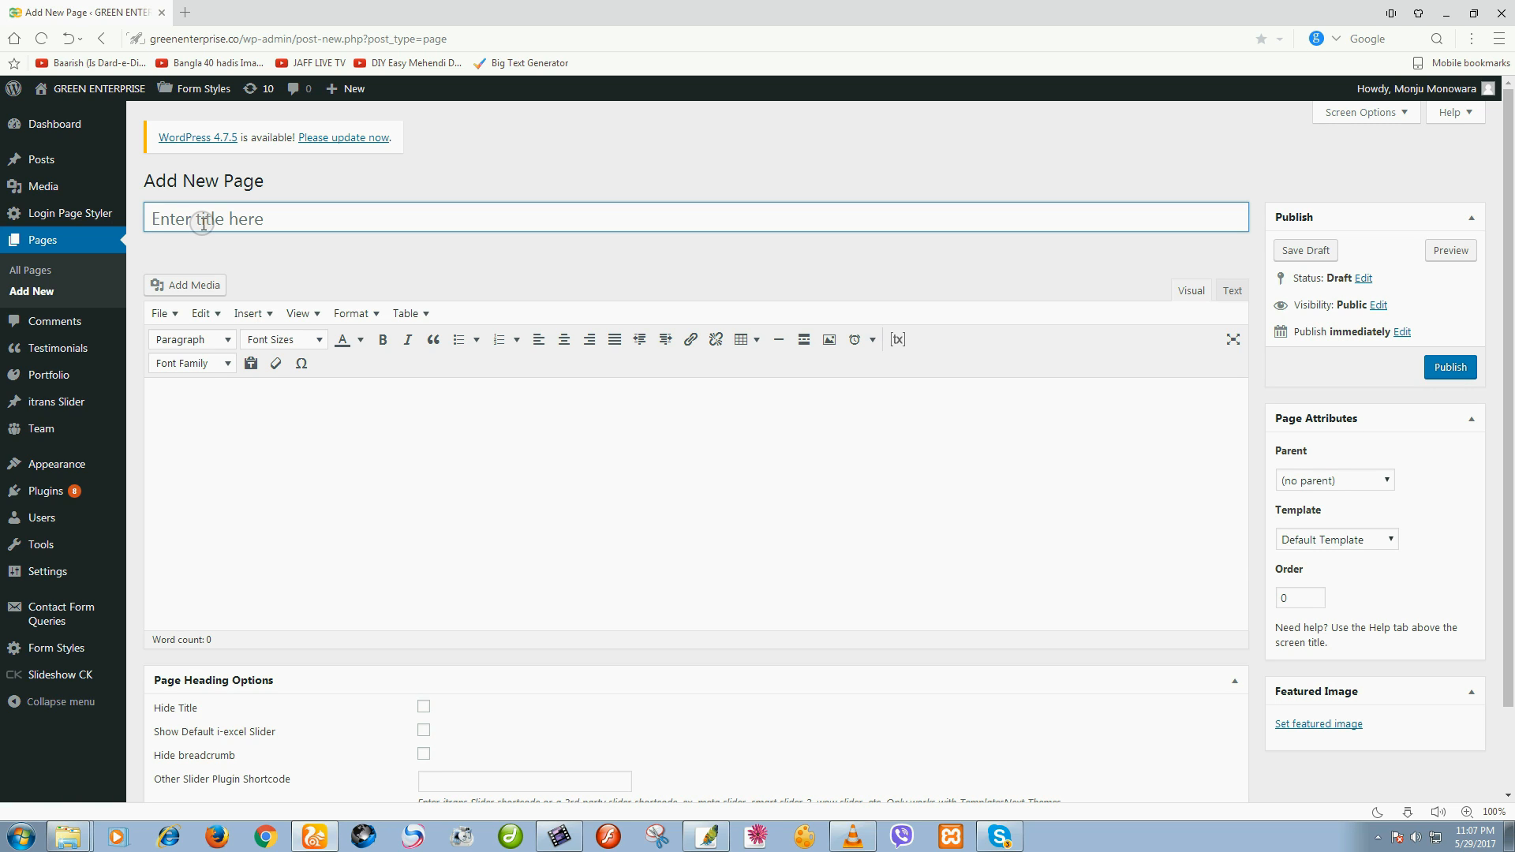
left_click(203, 223)
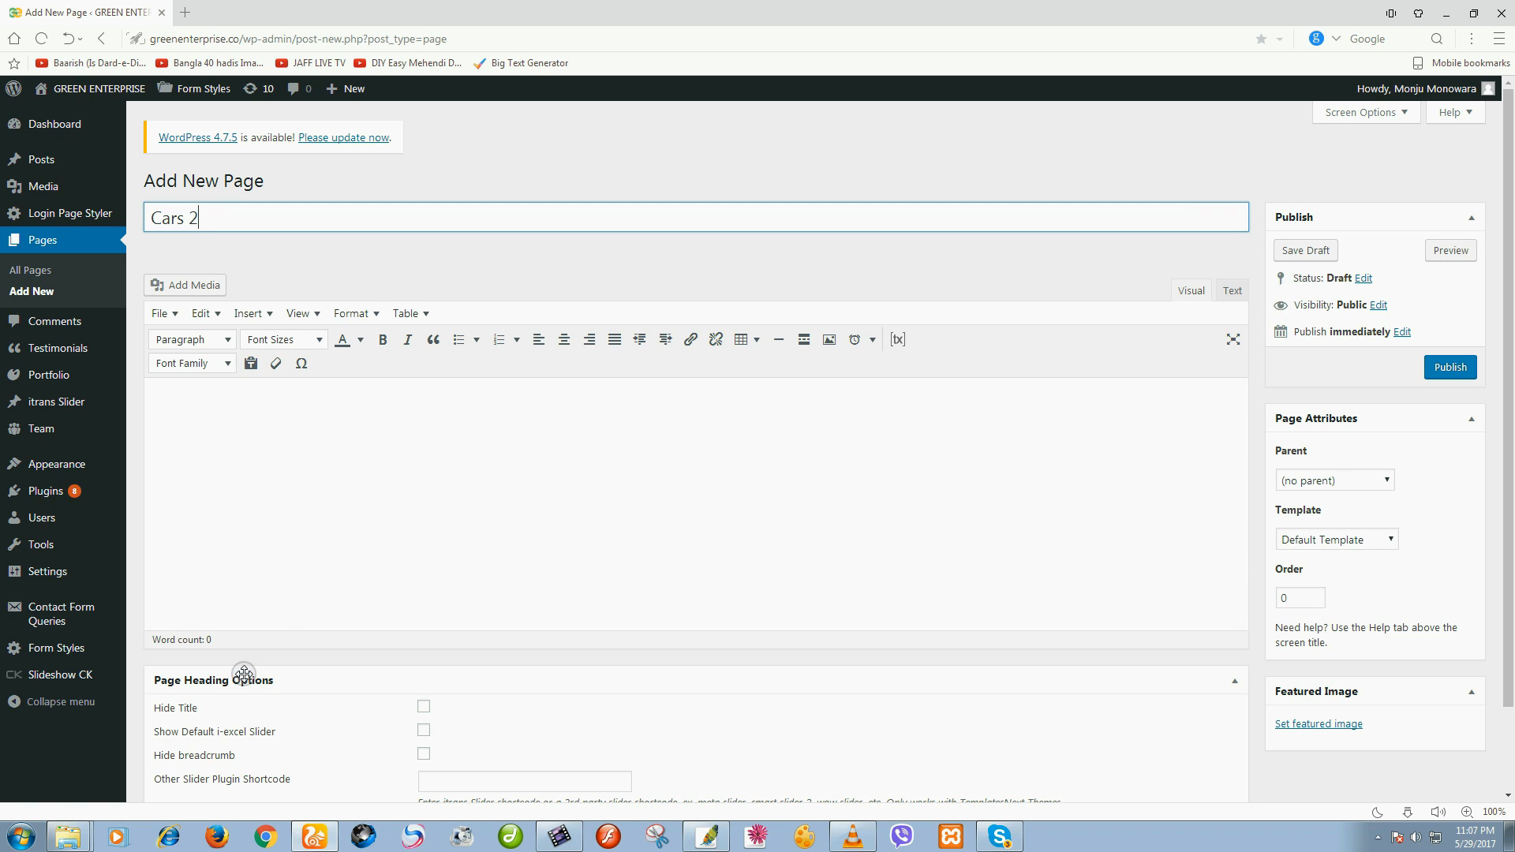
left_click(350, 510)
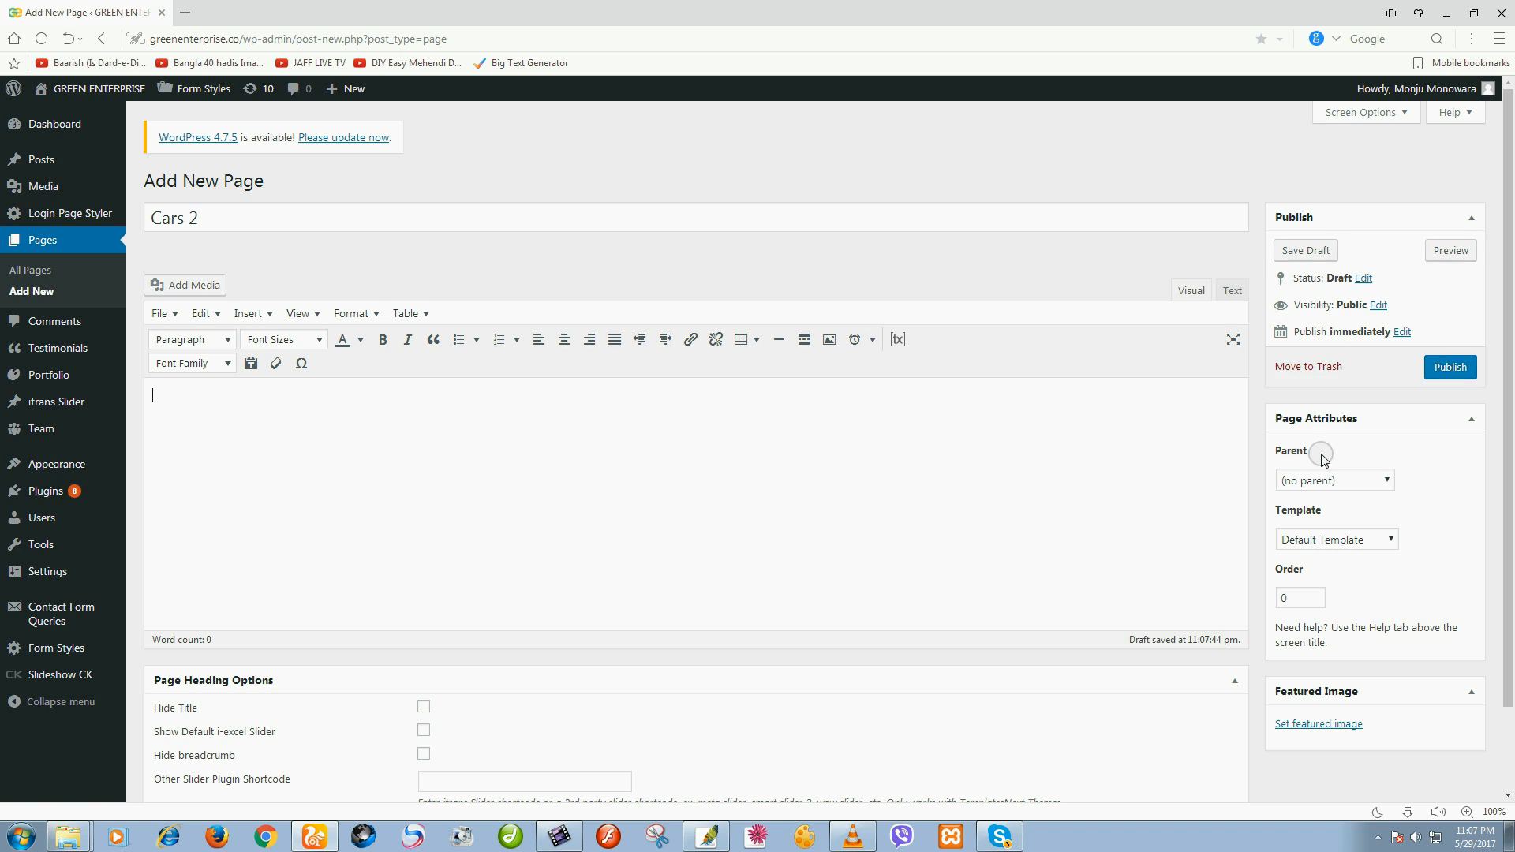
triple_click(210, 220)
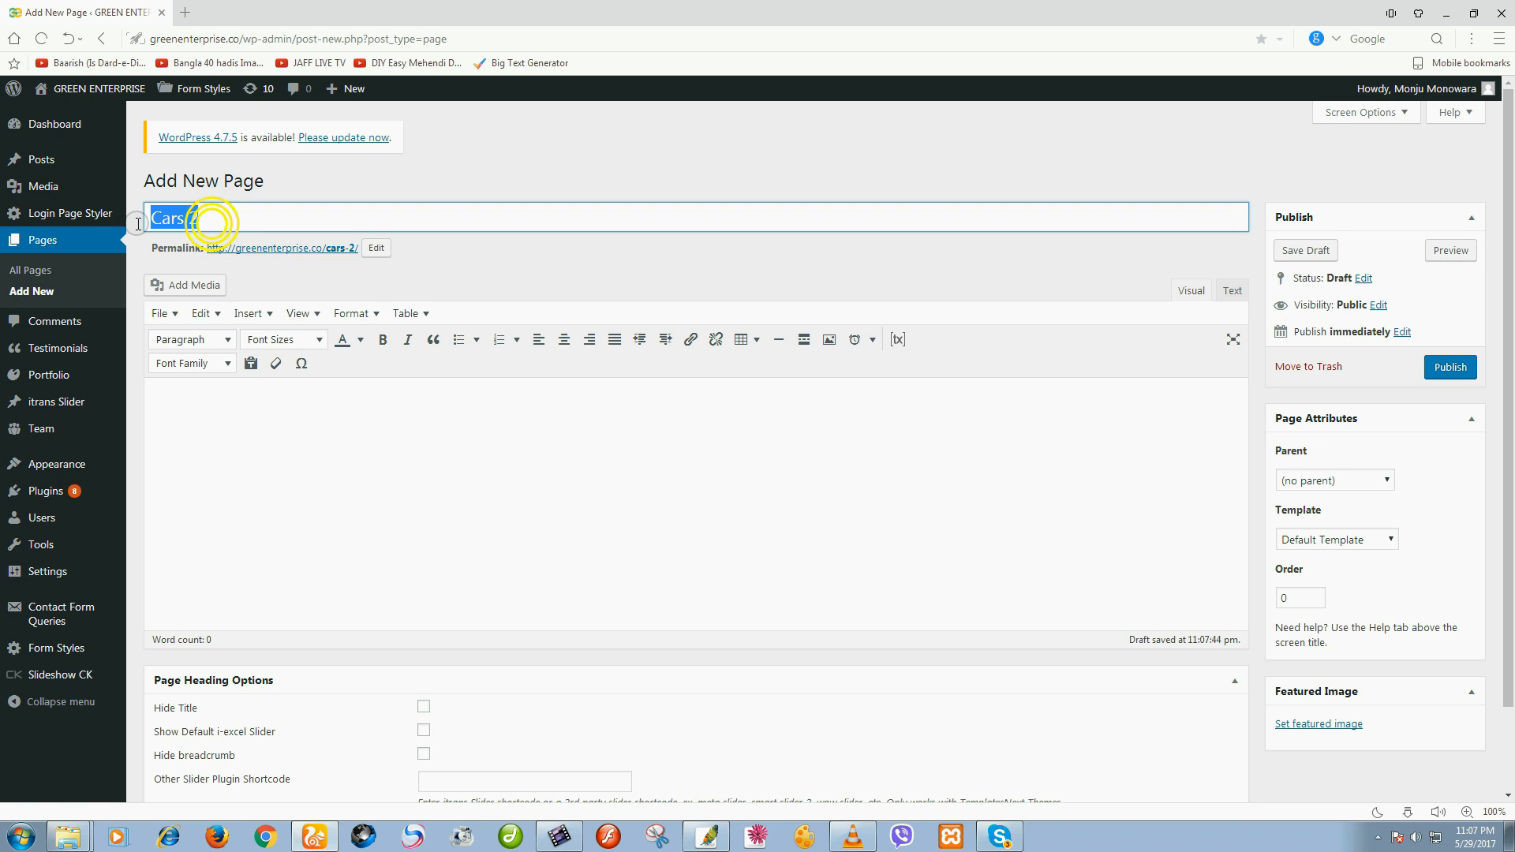
left_click(622, 553)
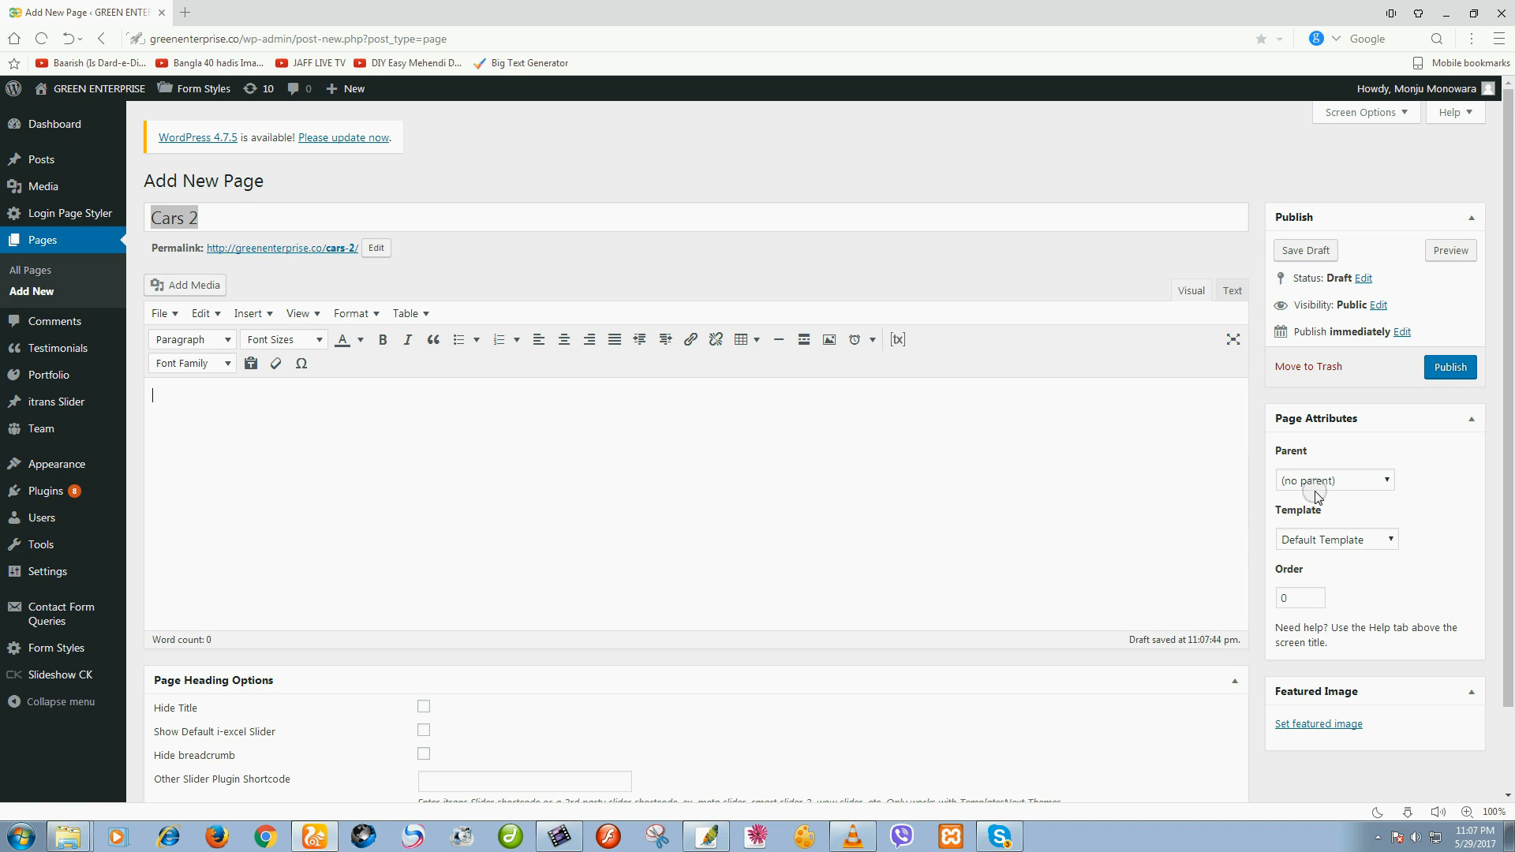
left_click(1450, 371)
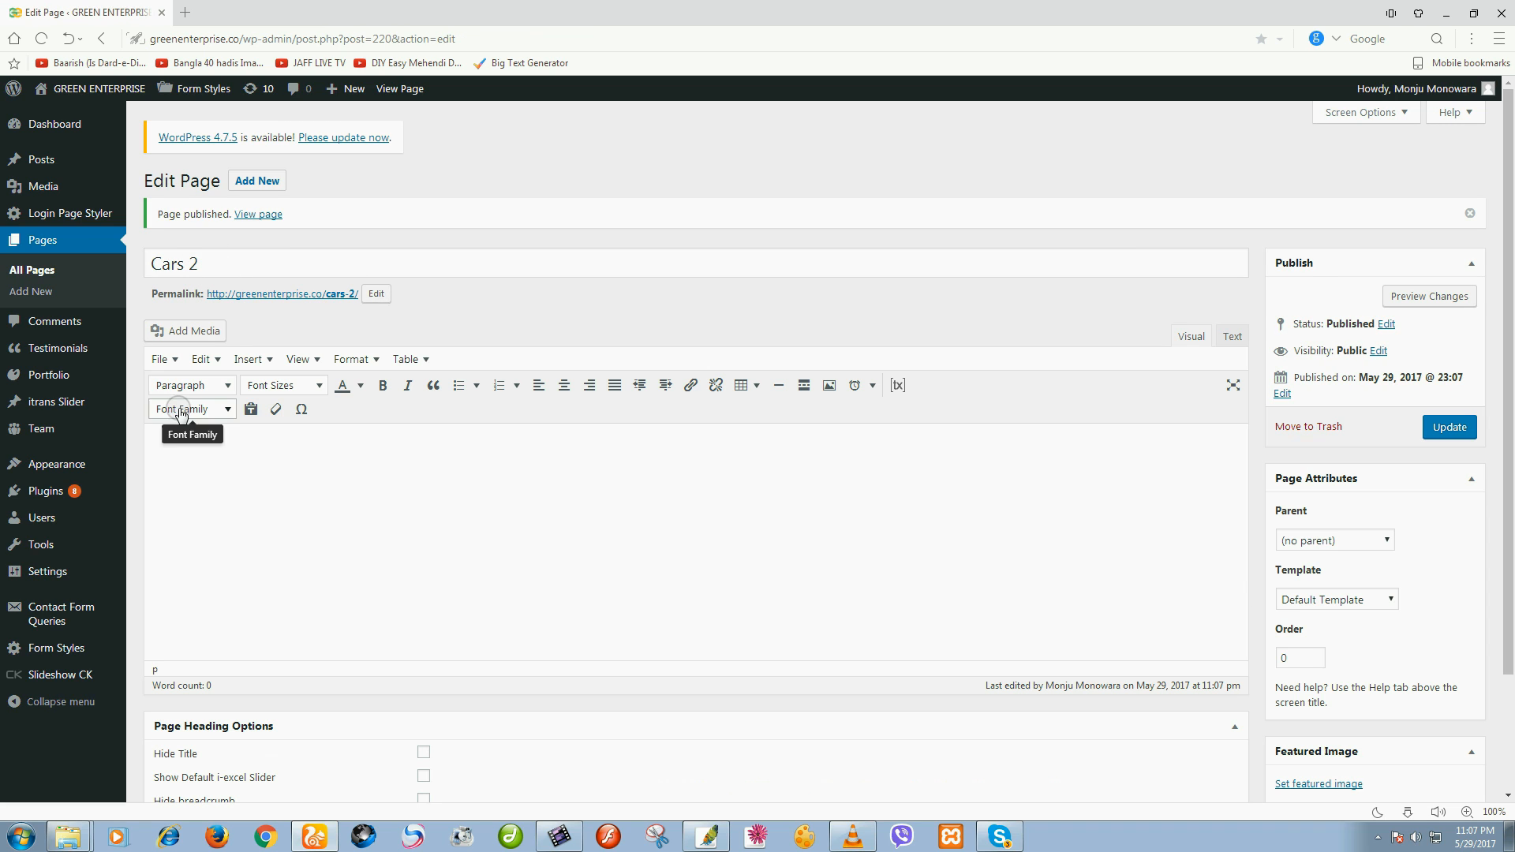
Step: Open the editor for the site's navigation menus
left_click(181, 486)
scroll(683, 546, "down", 2)
scroll(683, 547, "up", 2)
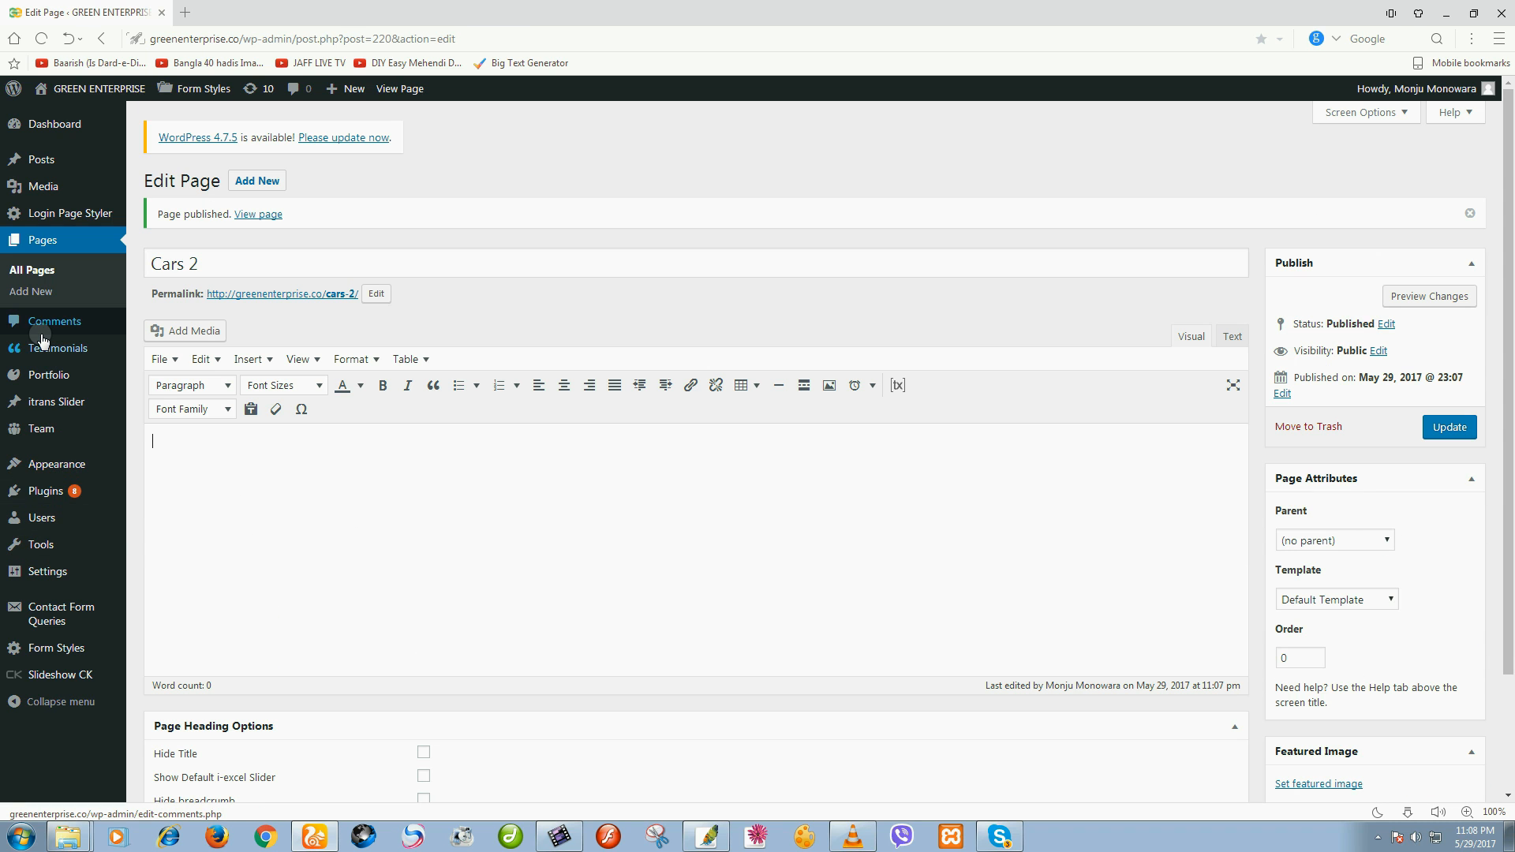
mouse_move(52, 502)
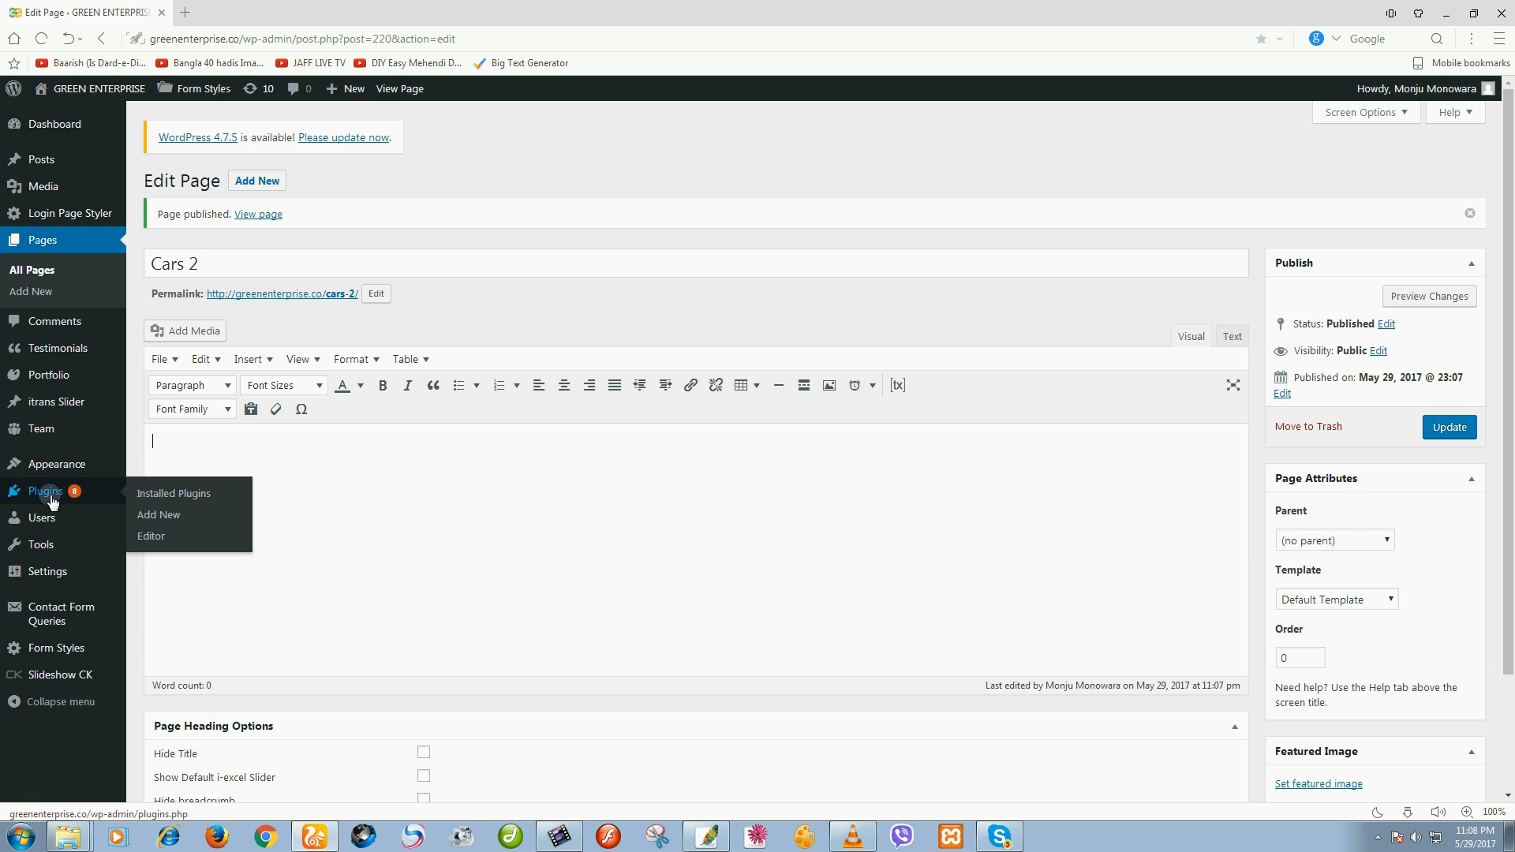
mouse_move(49, 476)
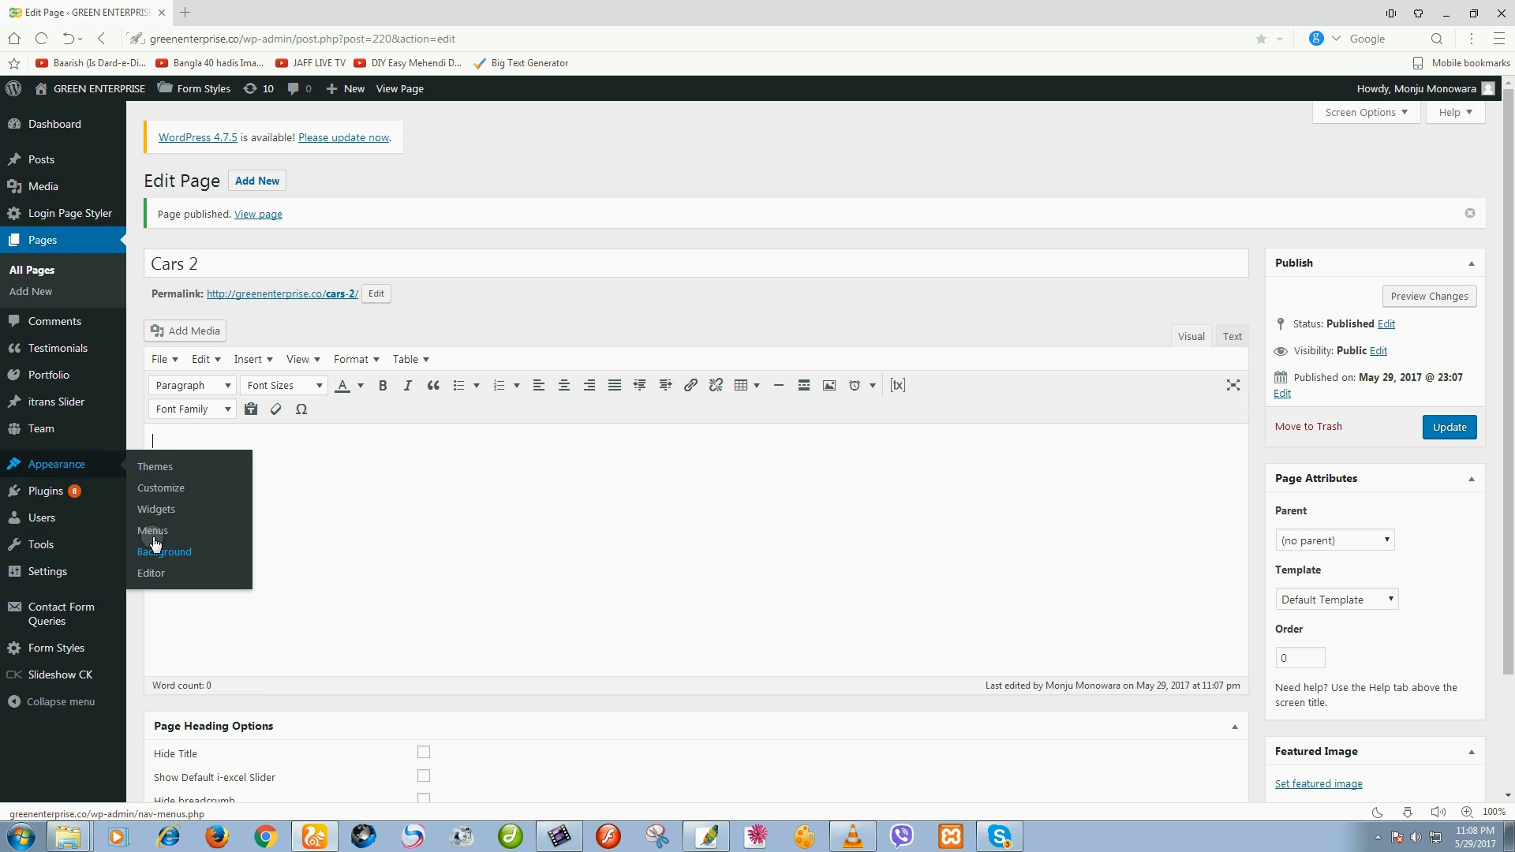
left_click(156, 534)
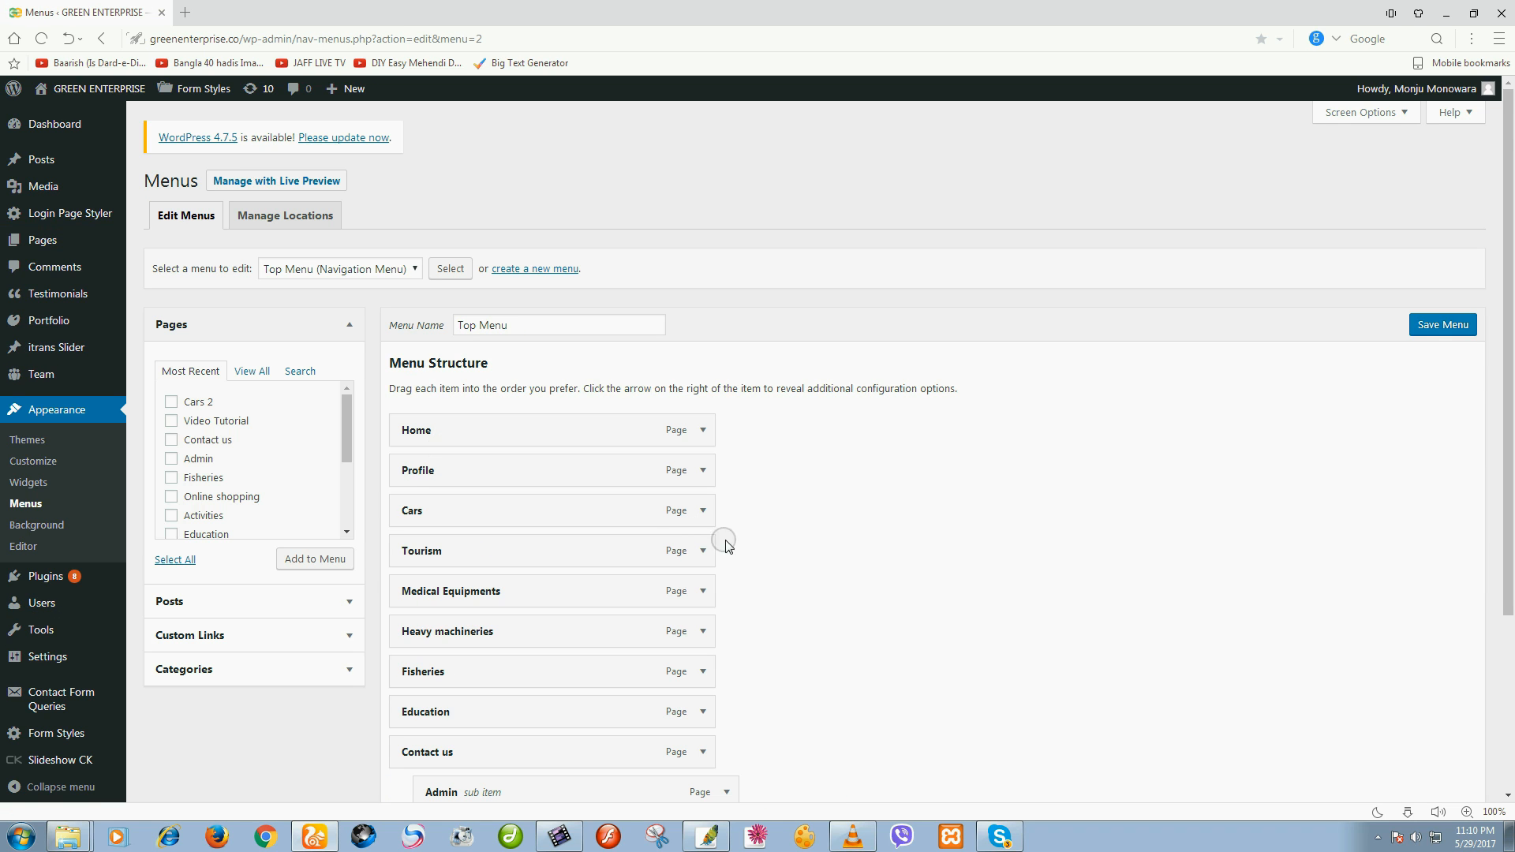
Step: Add the Cars 2 page to the Top Menu and nest it as a sub item under Cars
scroll(767, 546, "down", 1)
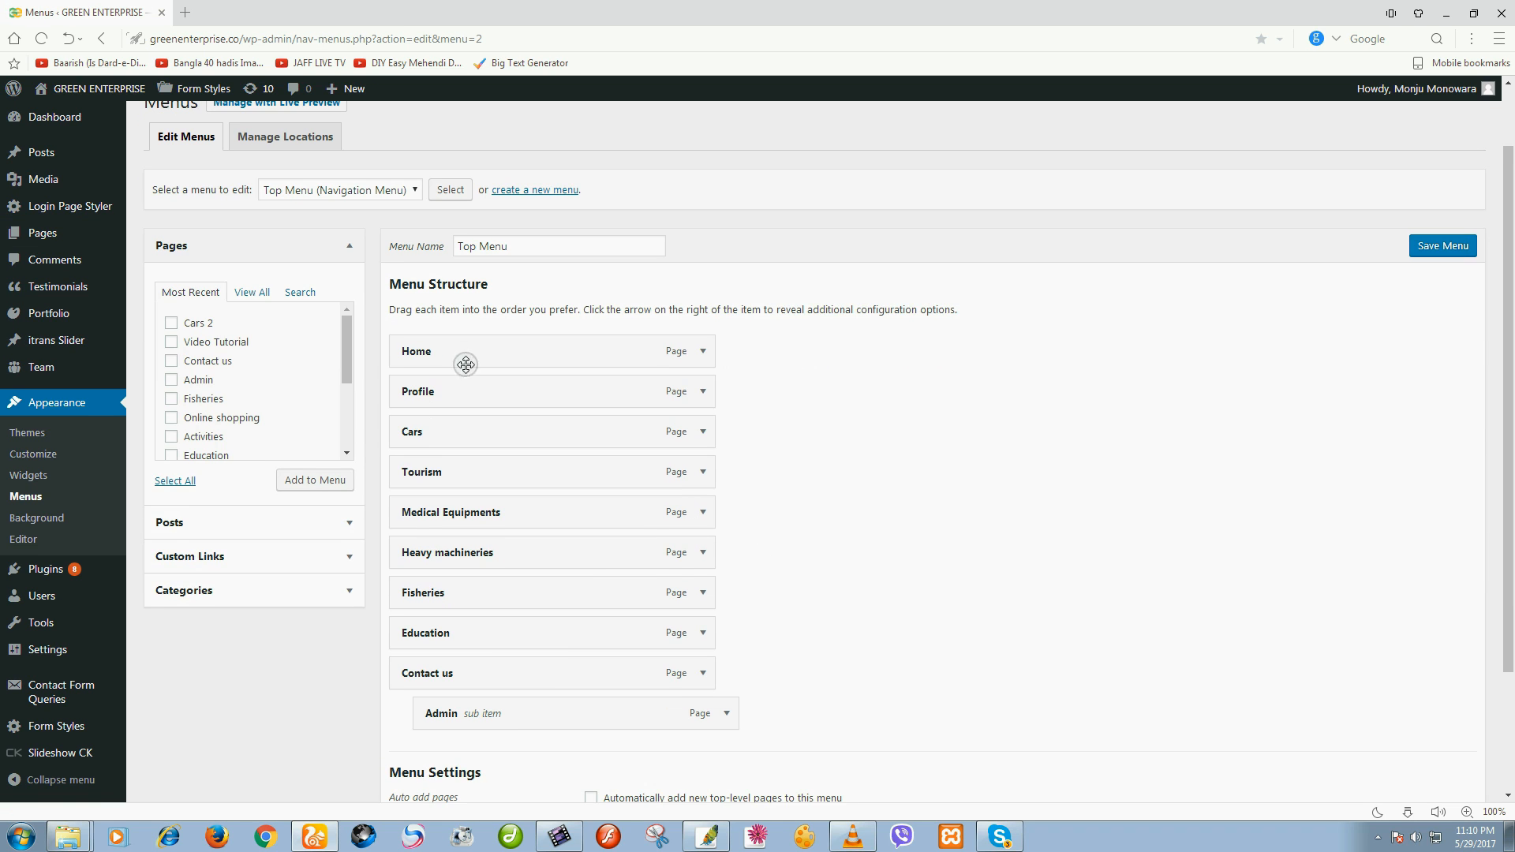
scroll(438, 679, "down", 2)
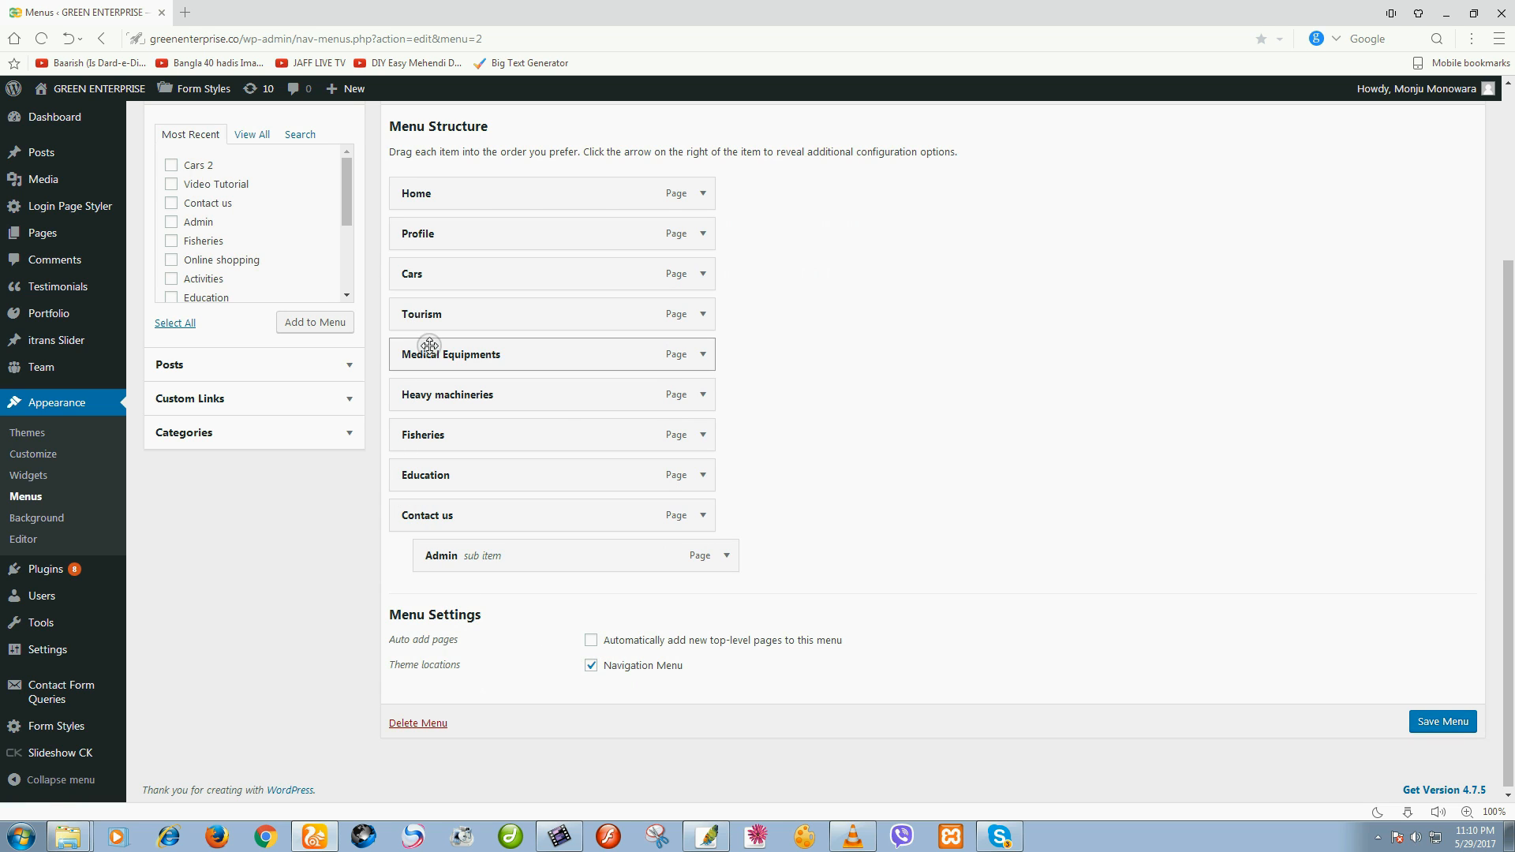
scroll(416, 306, "up", 1)
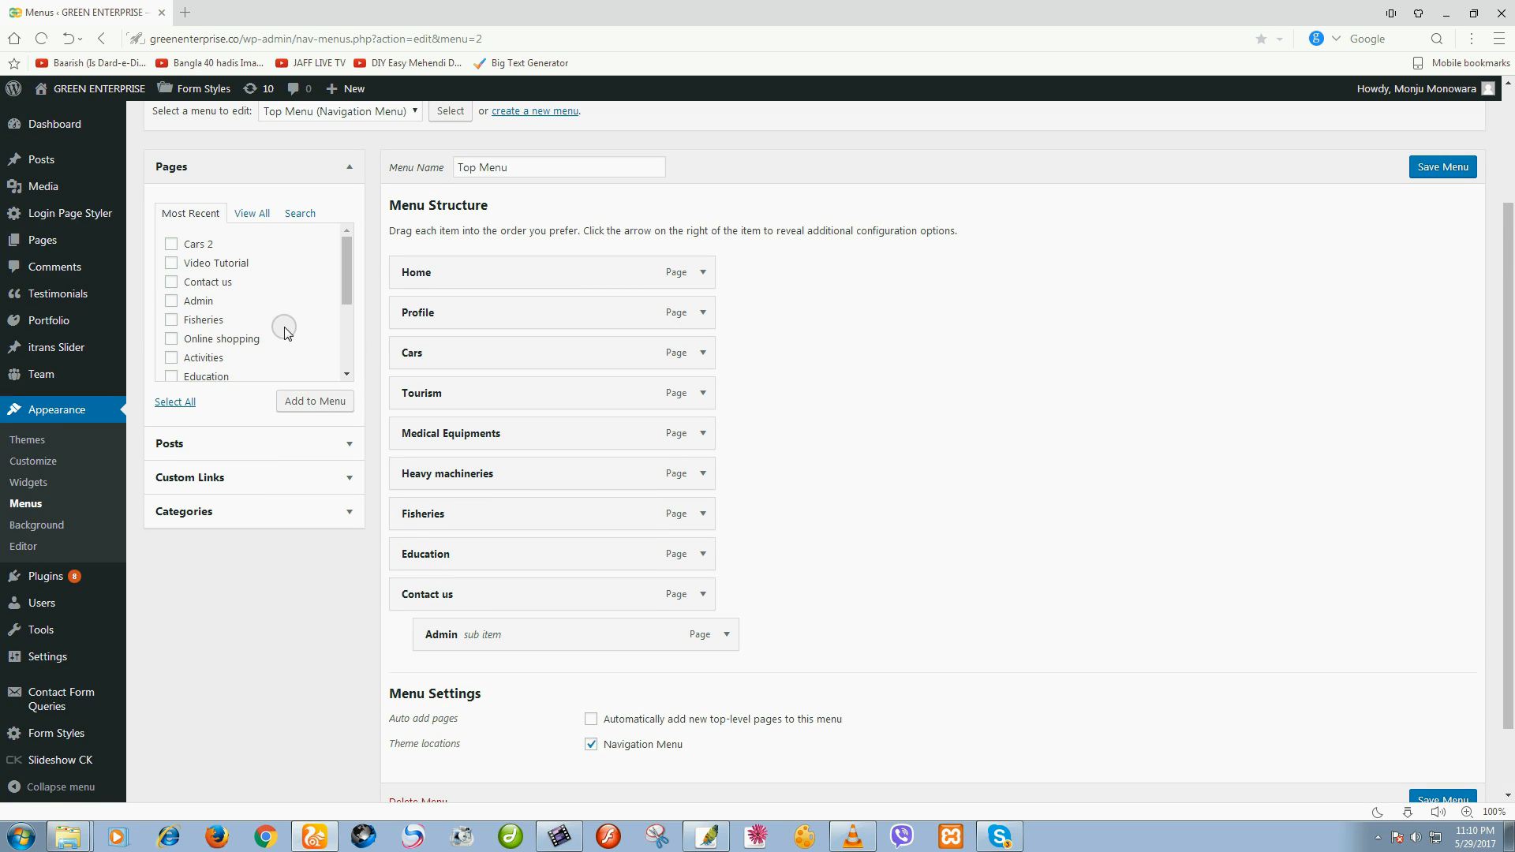
left_click(172, 245)
left_click(304, 407)
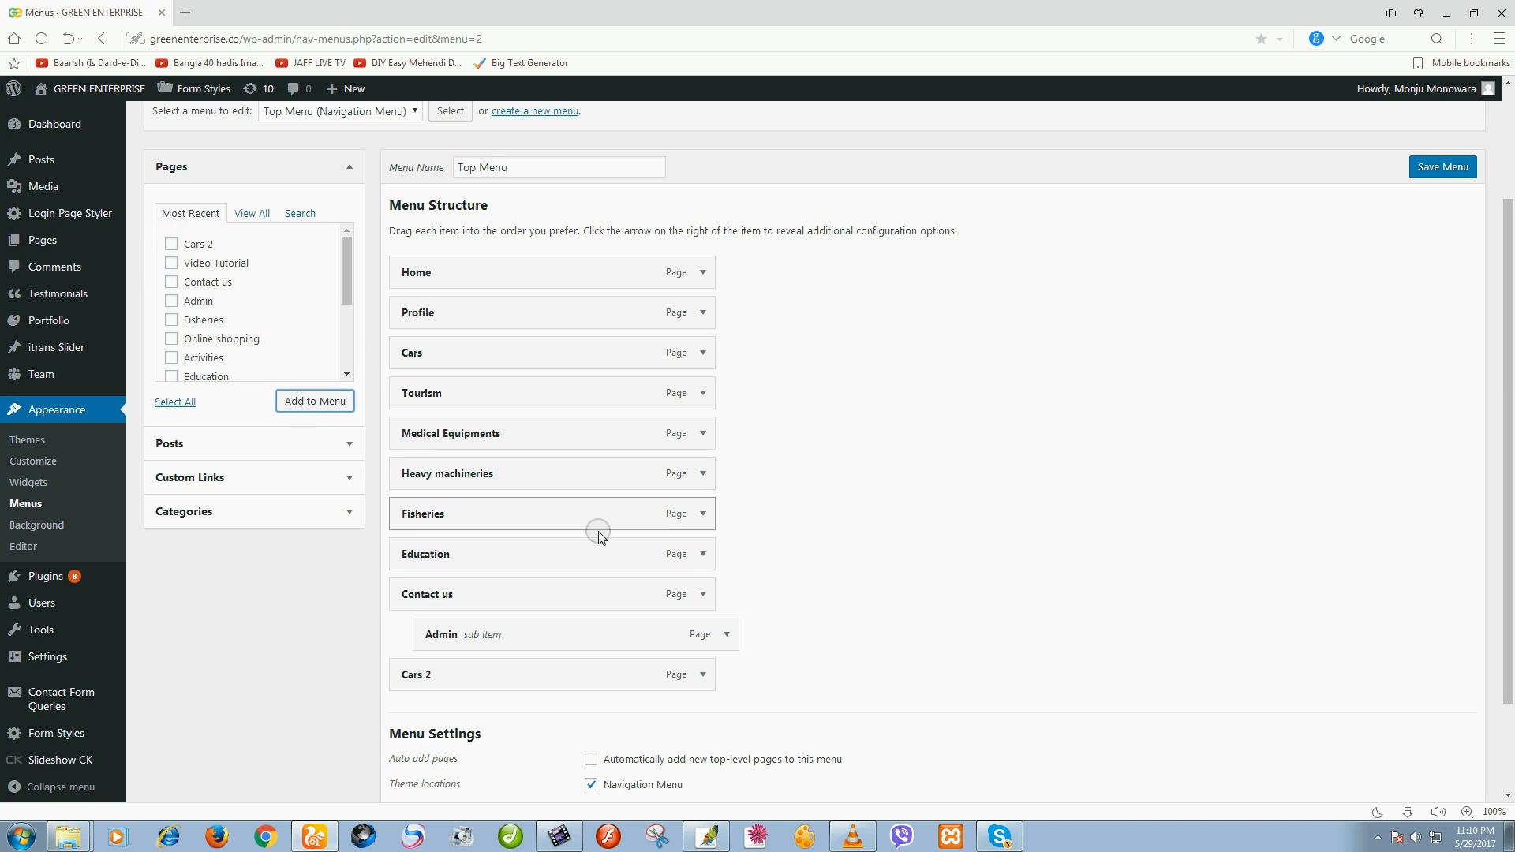
left_click_drag(419, 677, 441, 390)
Step: View the live home page in a separate tab, check the Contact us submenu, and return to the menu editor
mouse_move(55, 89)
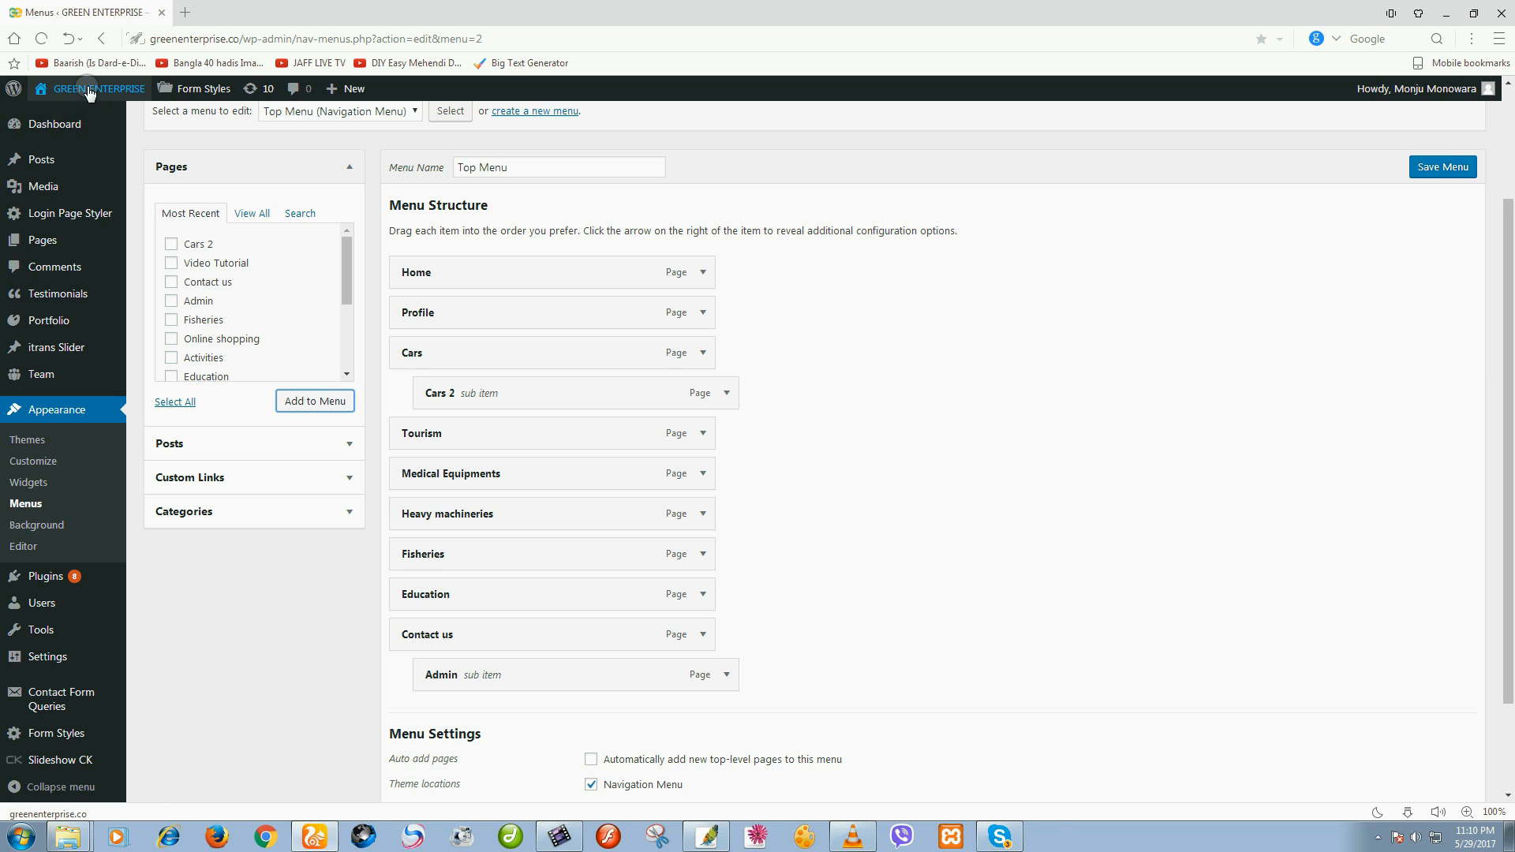
left_click(57, 118)
left_click(198, 12)
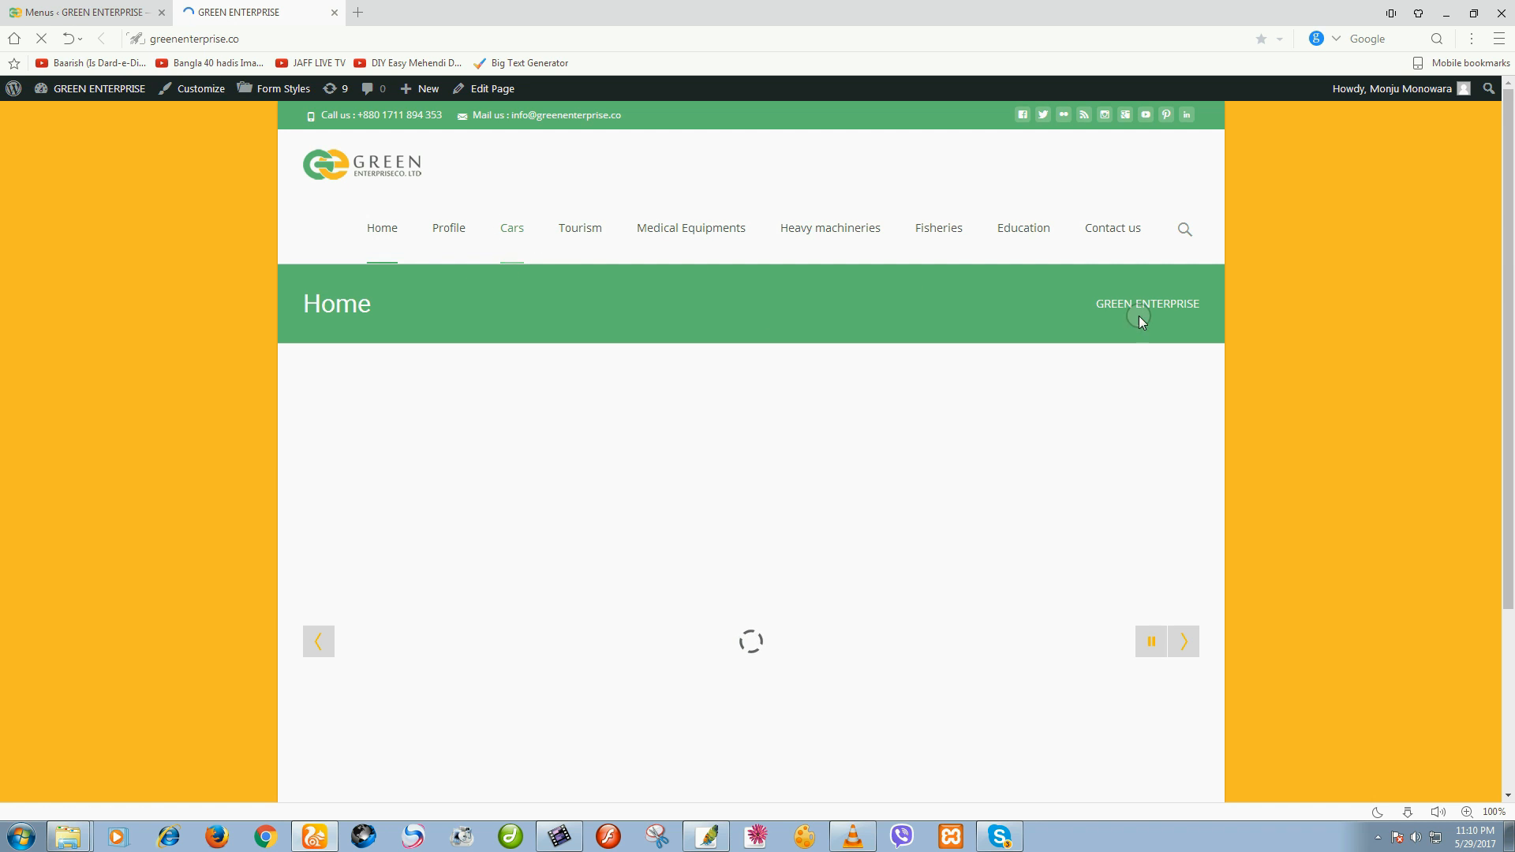
mouse_move(1112, 235)
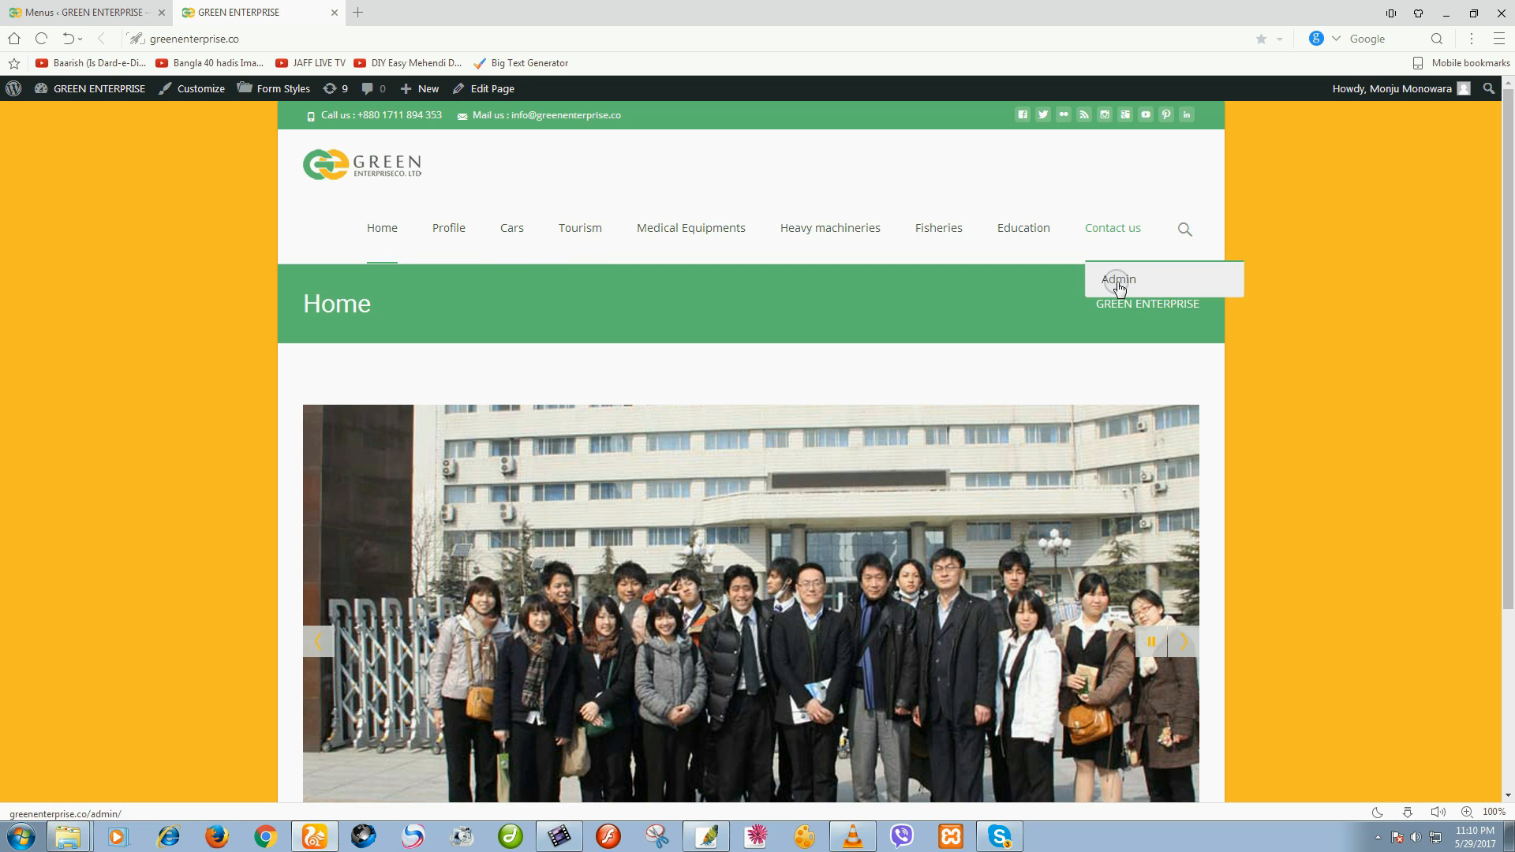
left_click(118, 12)
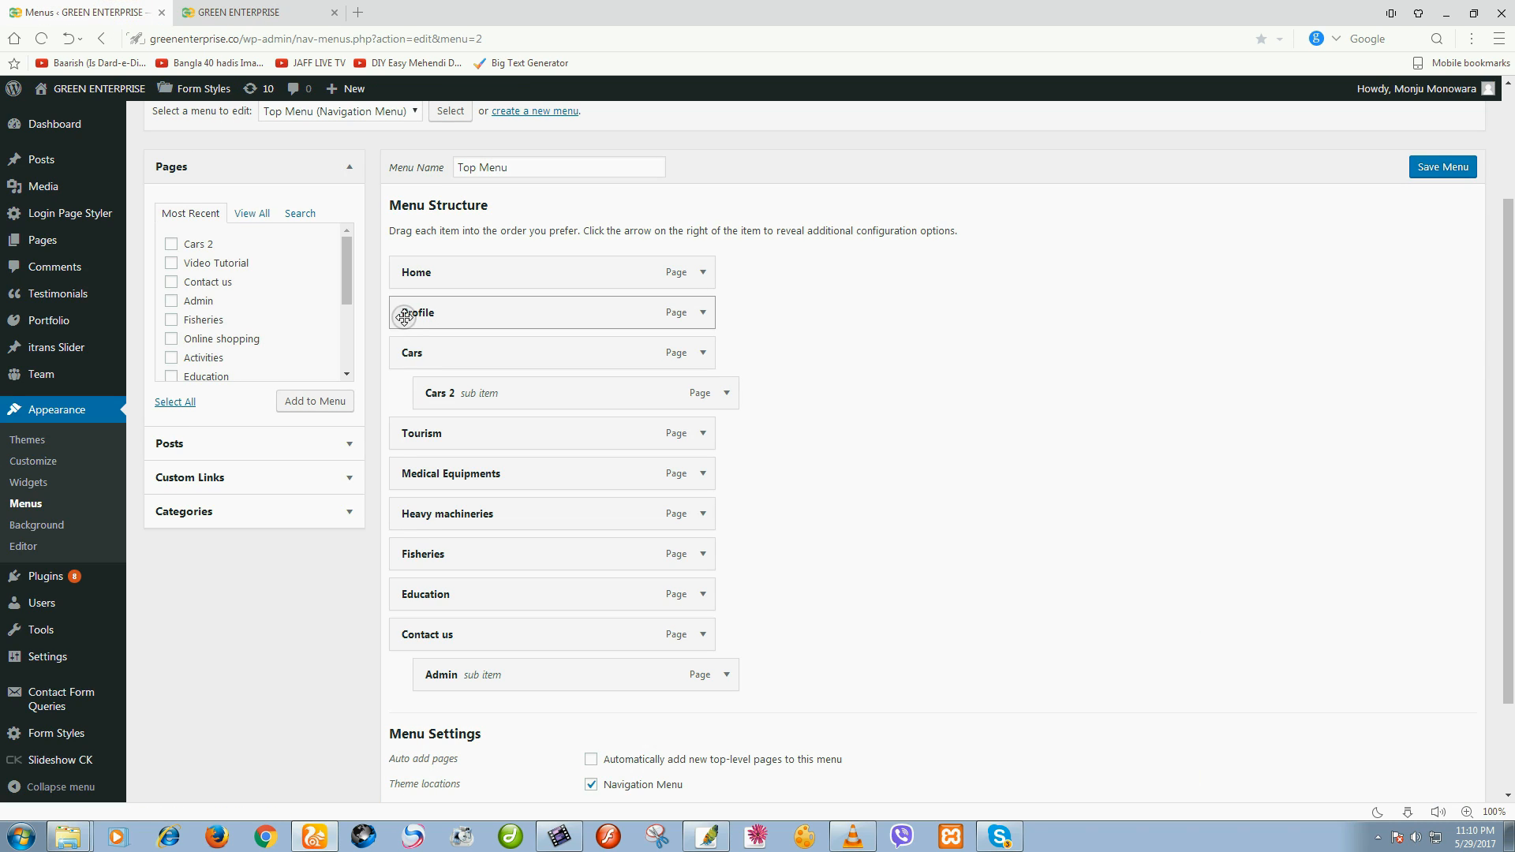
Step: Save the Top Menu and switch back to the live home page
scroll(410, 568, "down", 3)
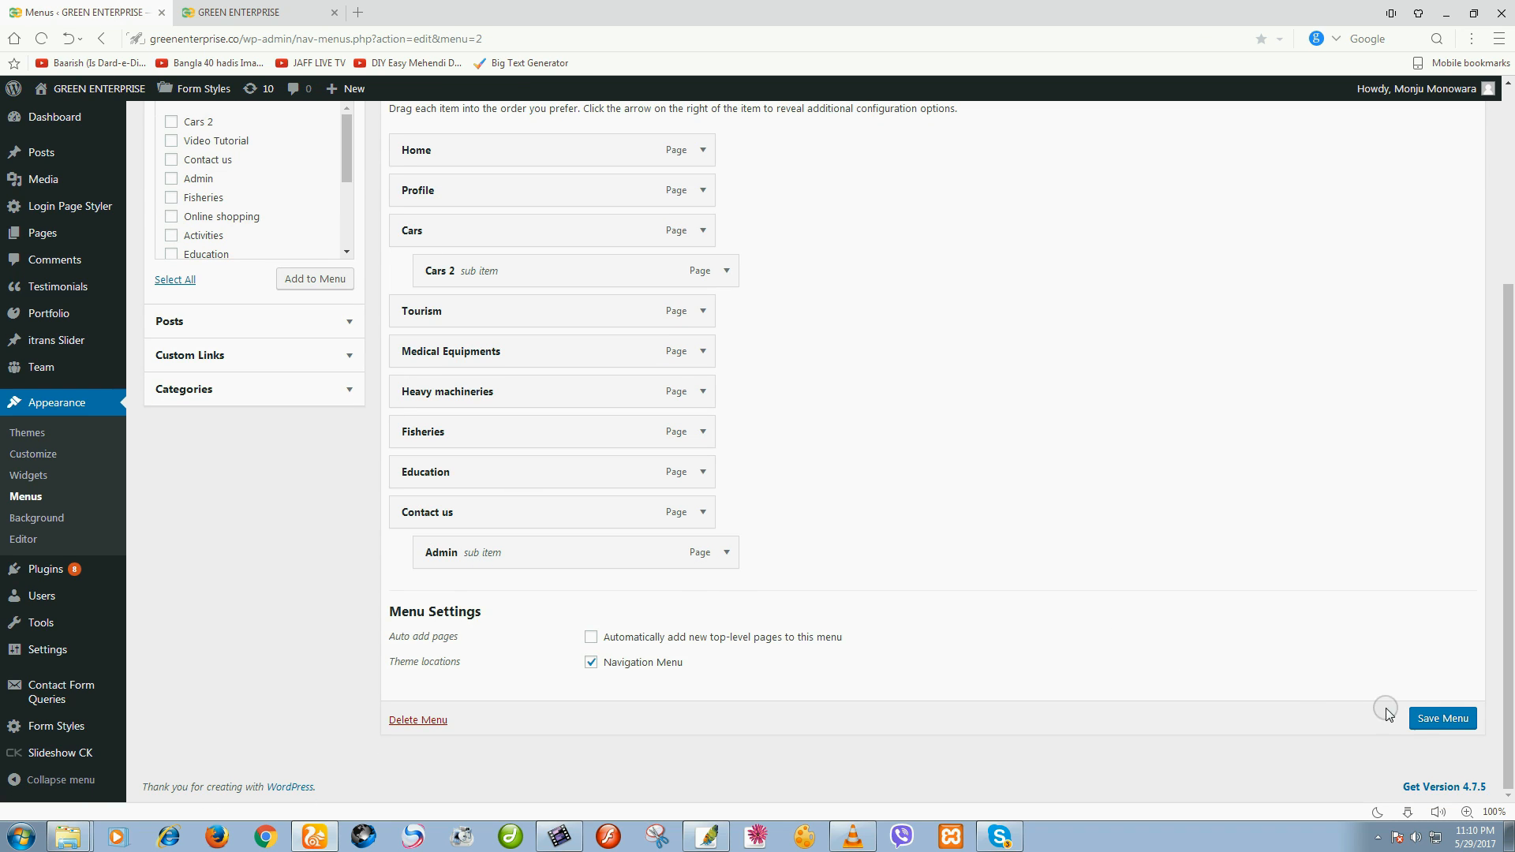
left_click(1441, 720)
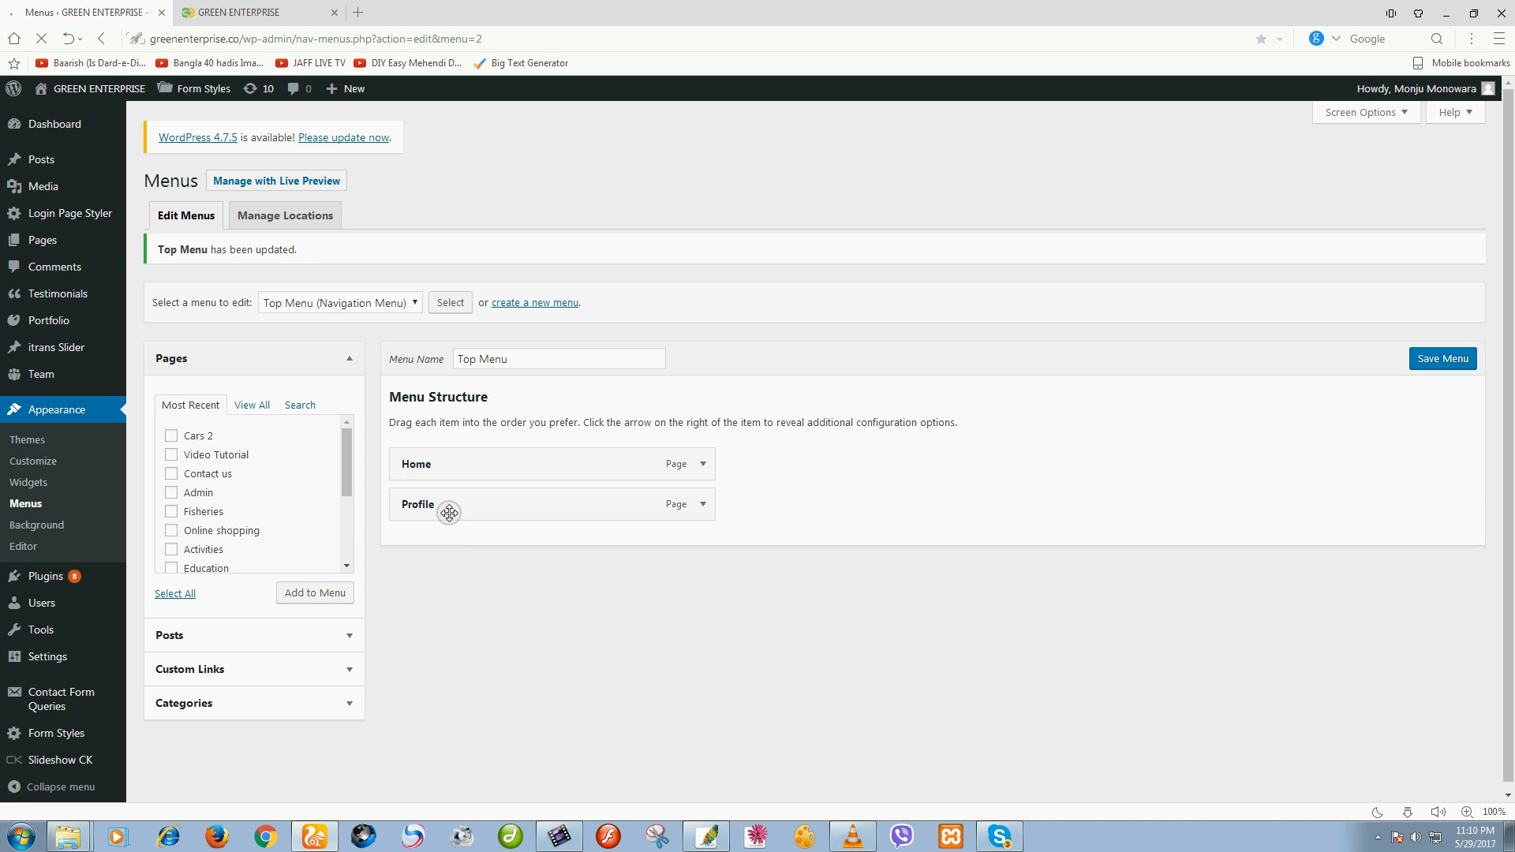
left_click(254, 9)
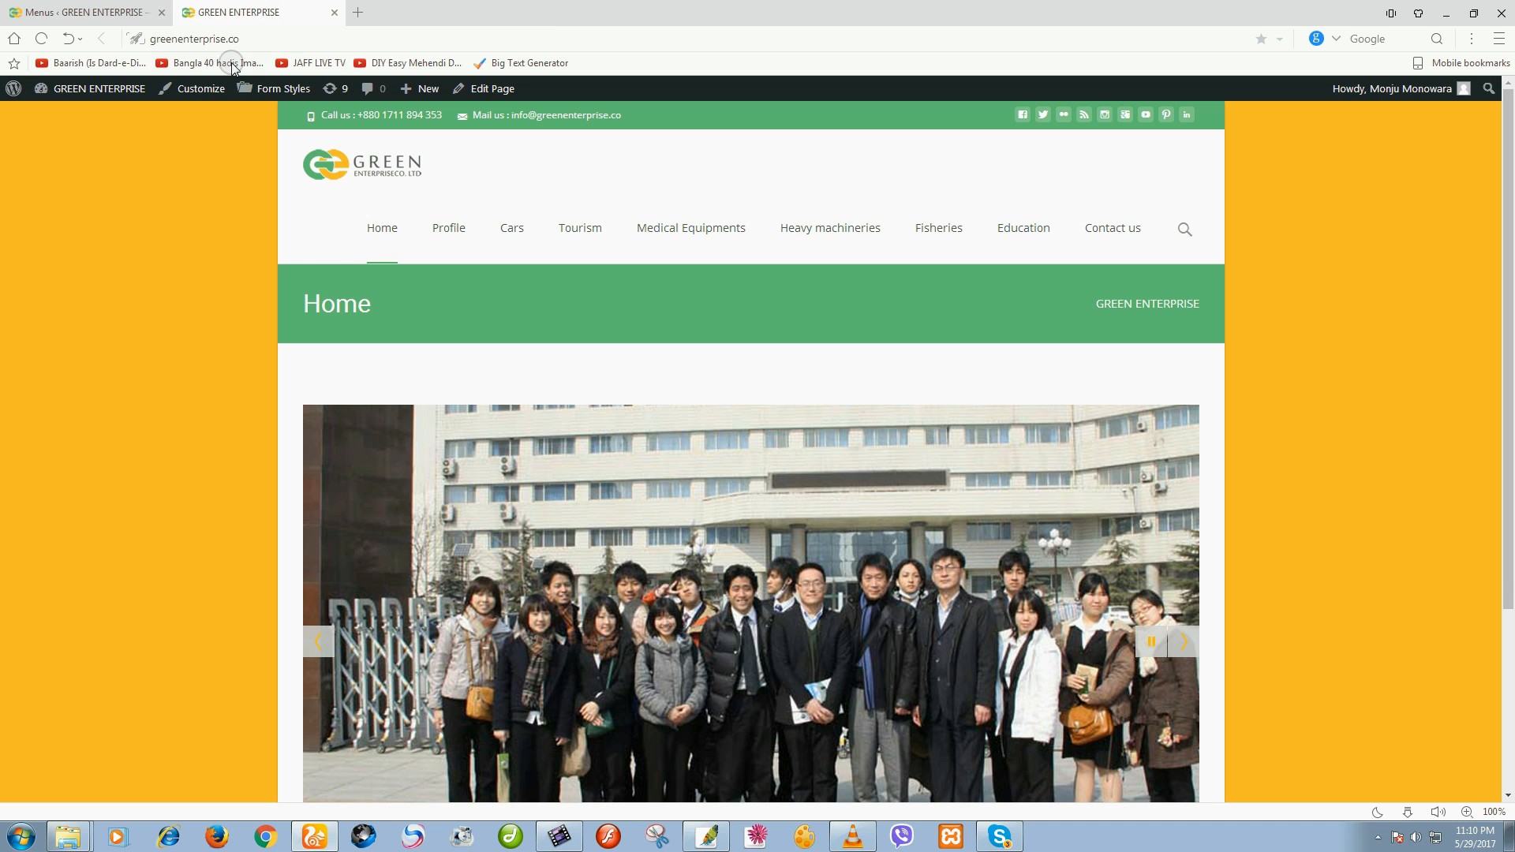
Step: Reload the live home page and open the Cars 2 page from the Cars submenu
left_click(42, 39)
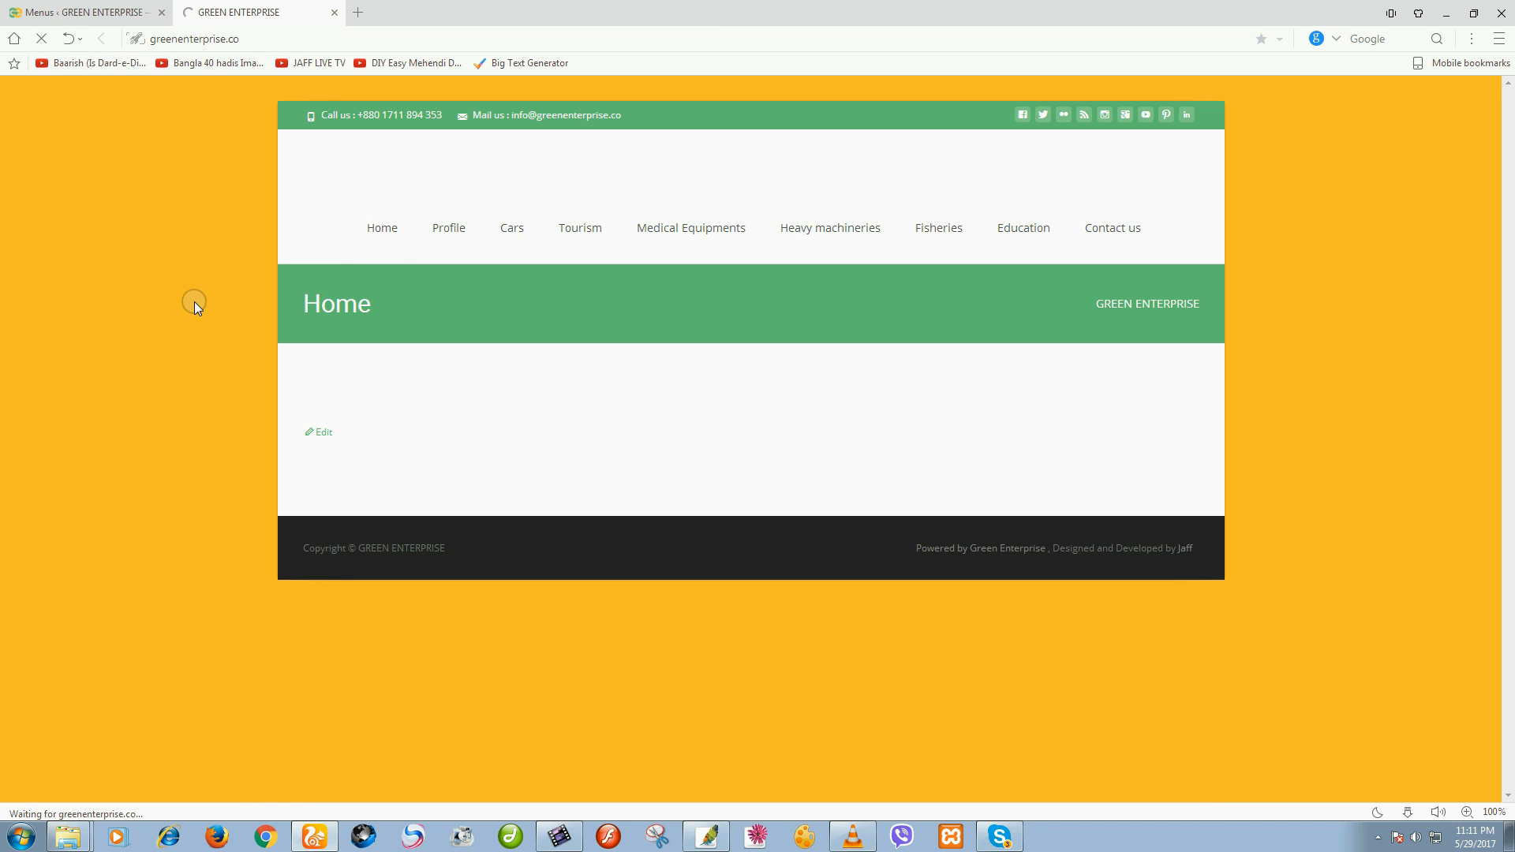
right_click(140, 230)
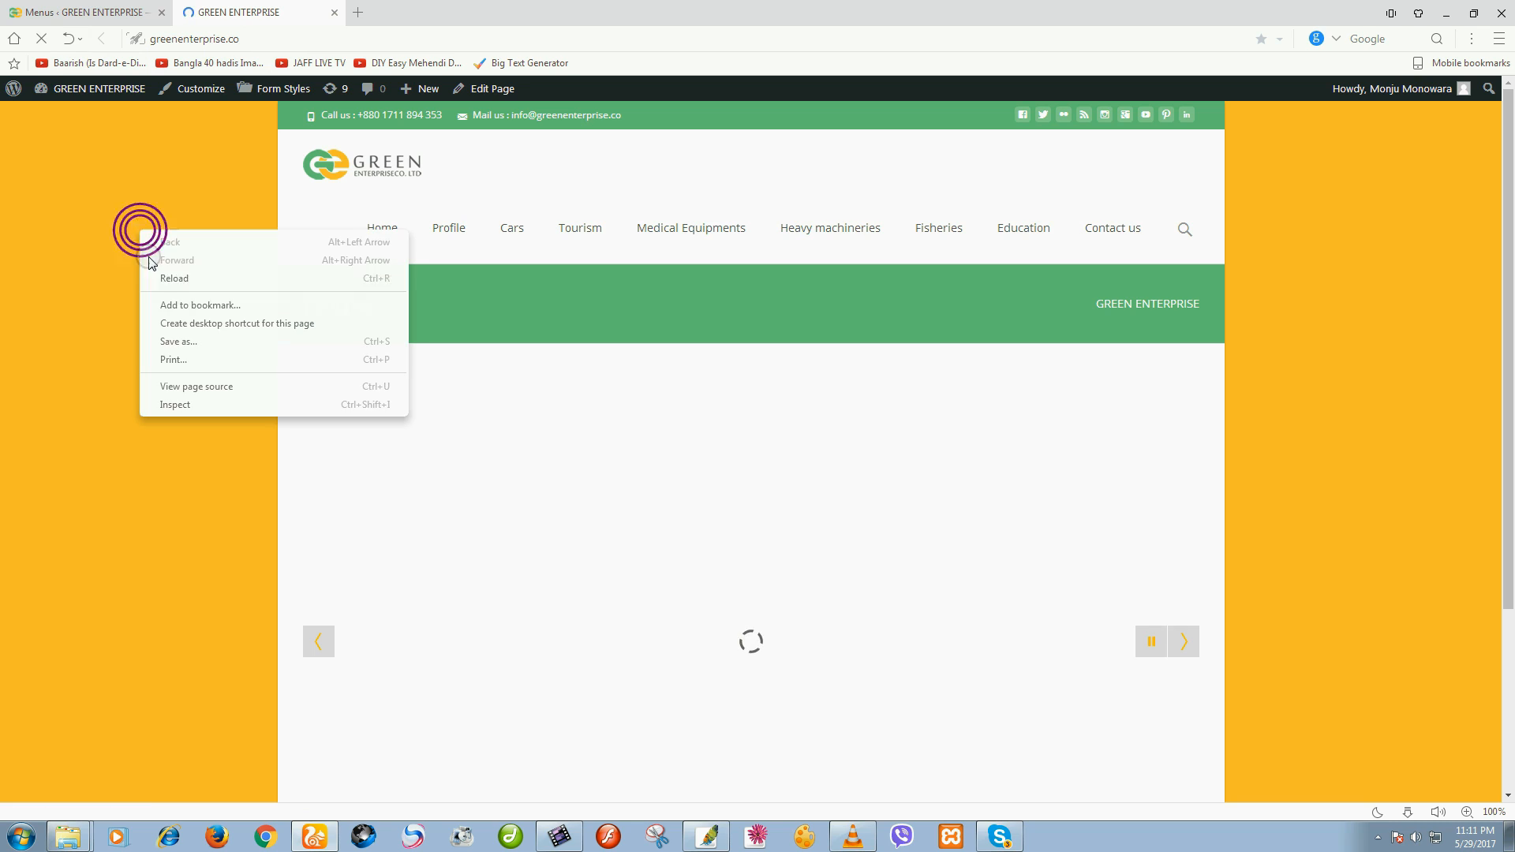
left_click(180, 285)
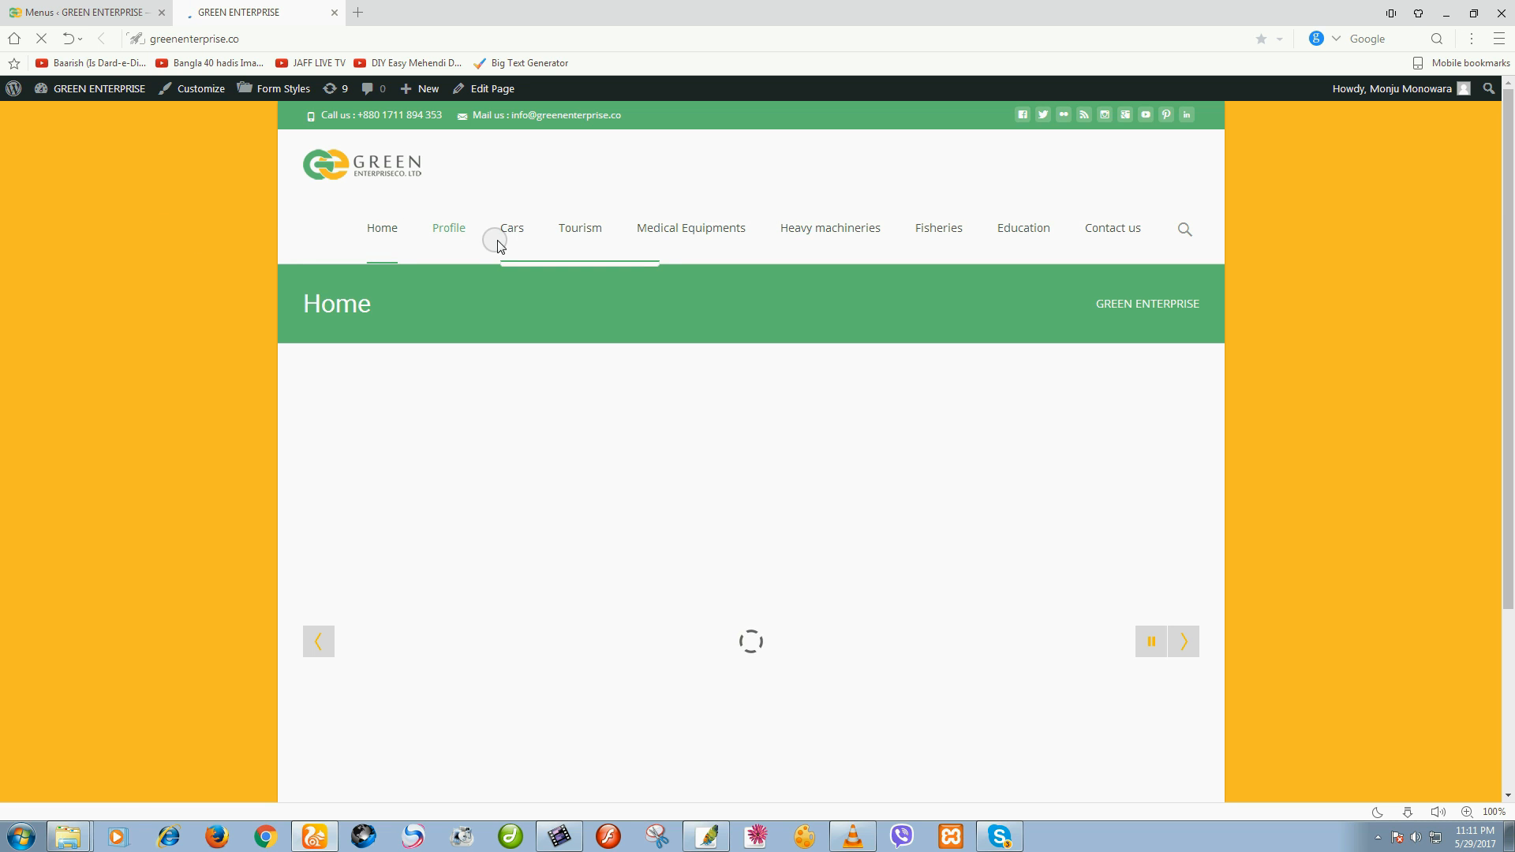
mouse_move(510, 244)
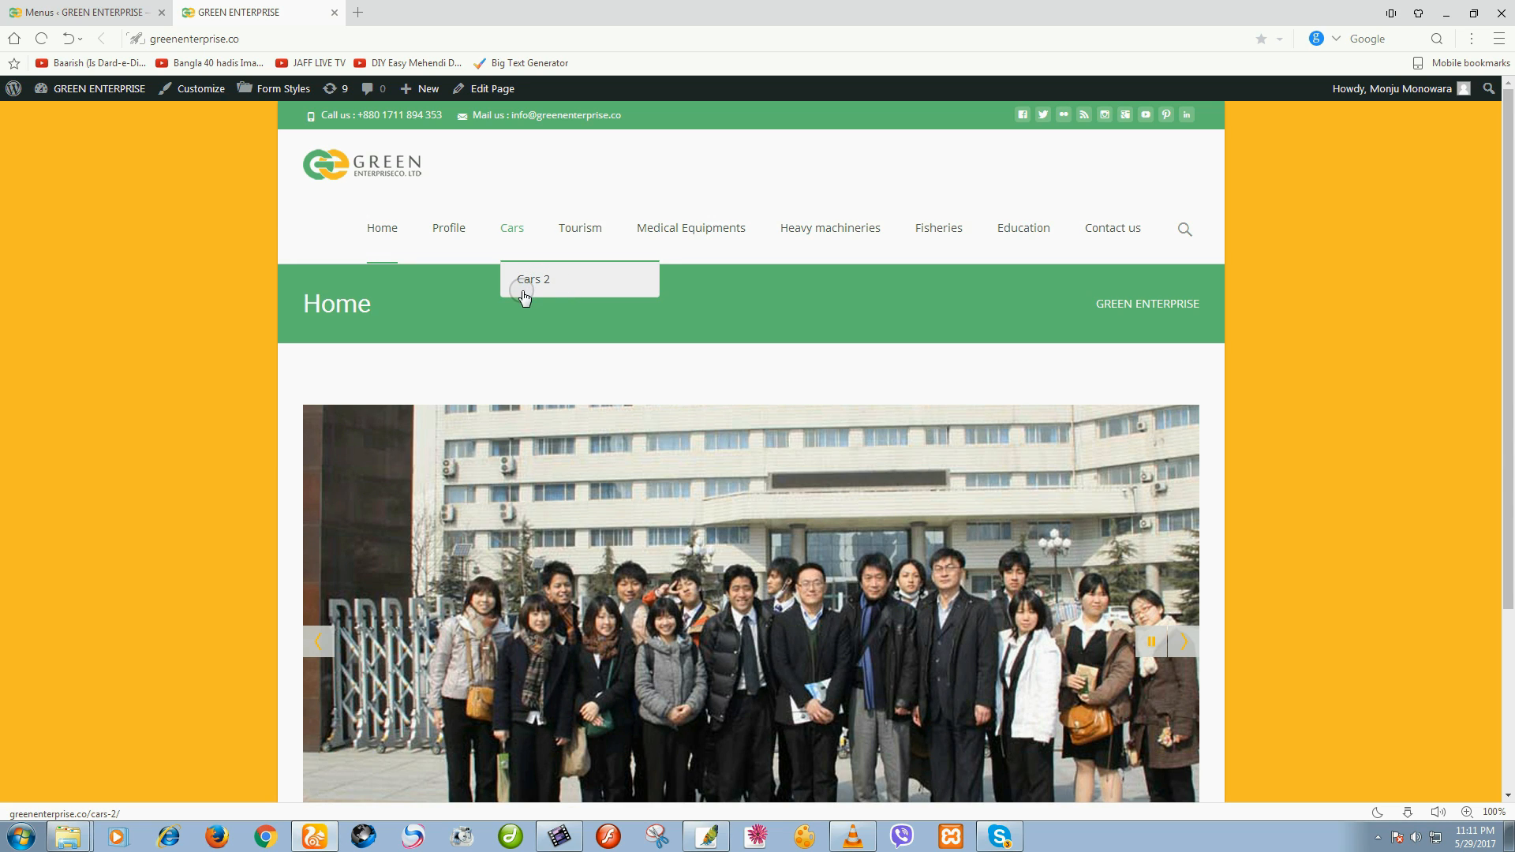
left_click(550, 287)
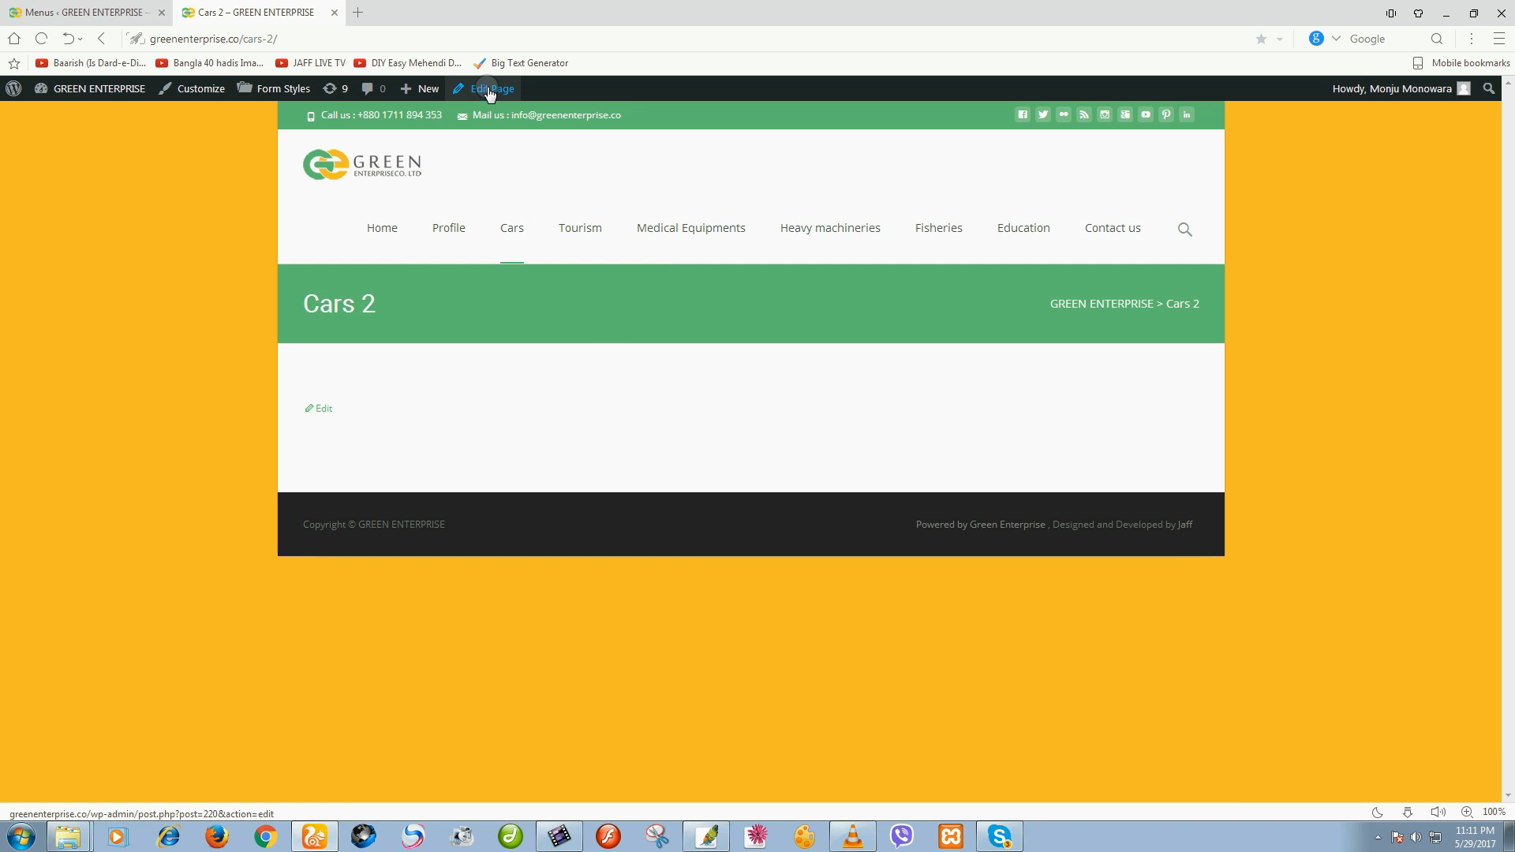
Step: Update the Cars 2 page with the body text "this is my Car" and view it on the live site
left_click(322, 411)
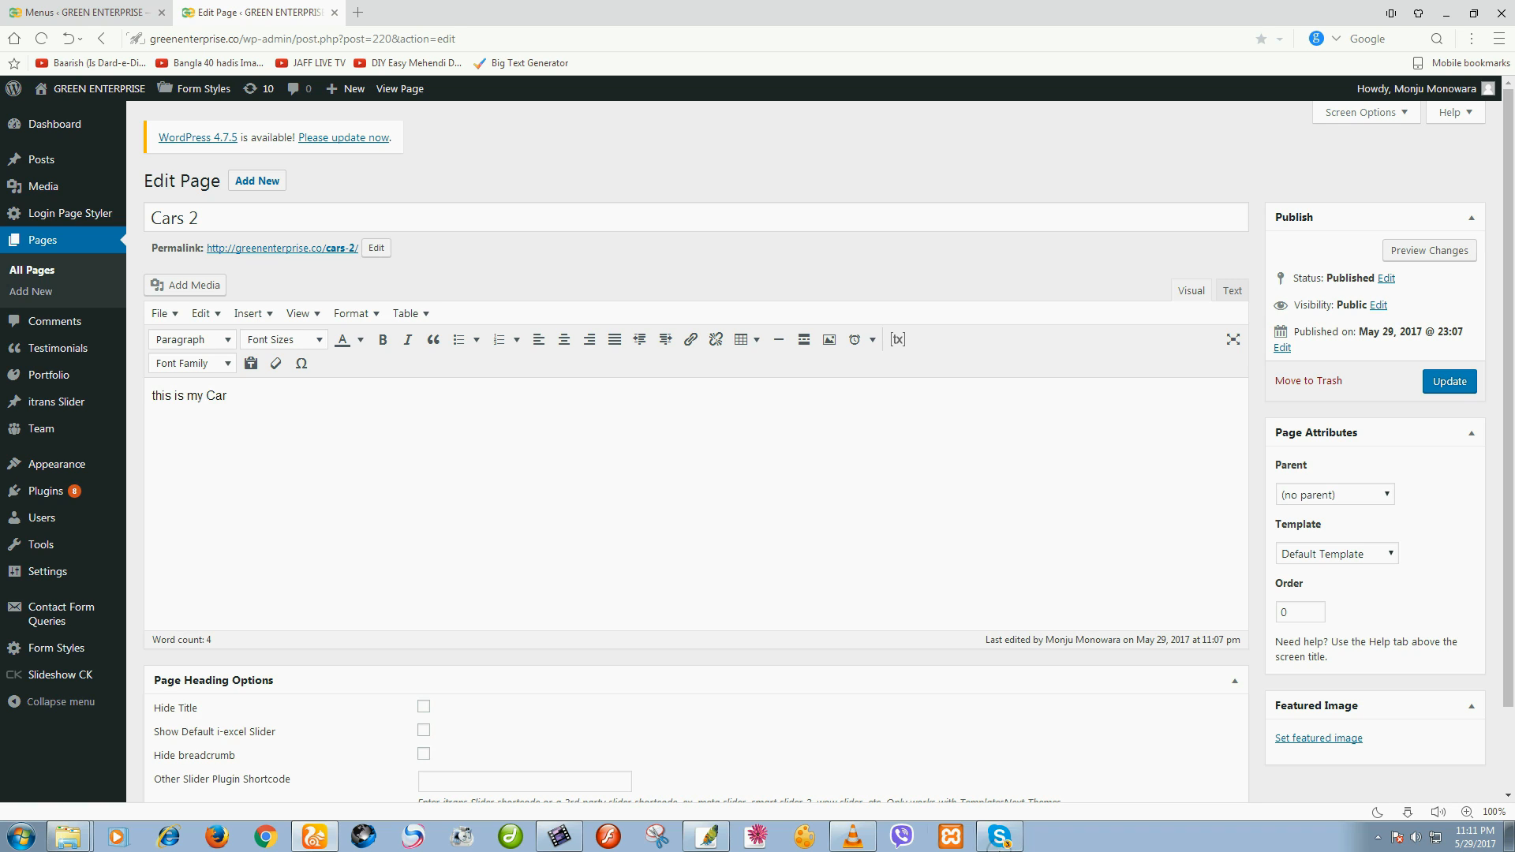
left_click(1446, 383)
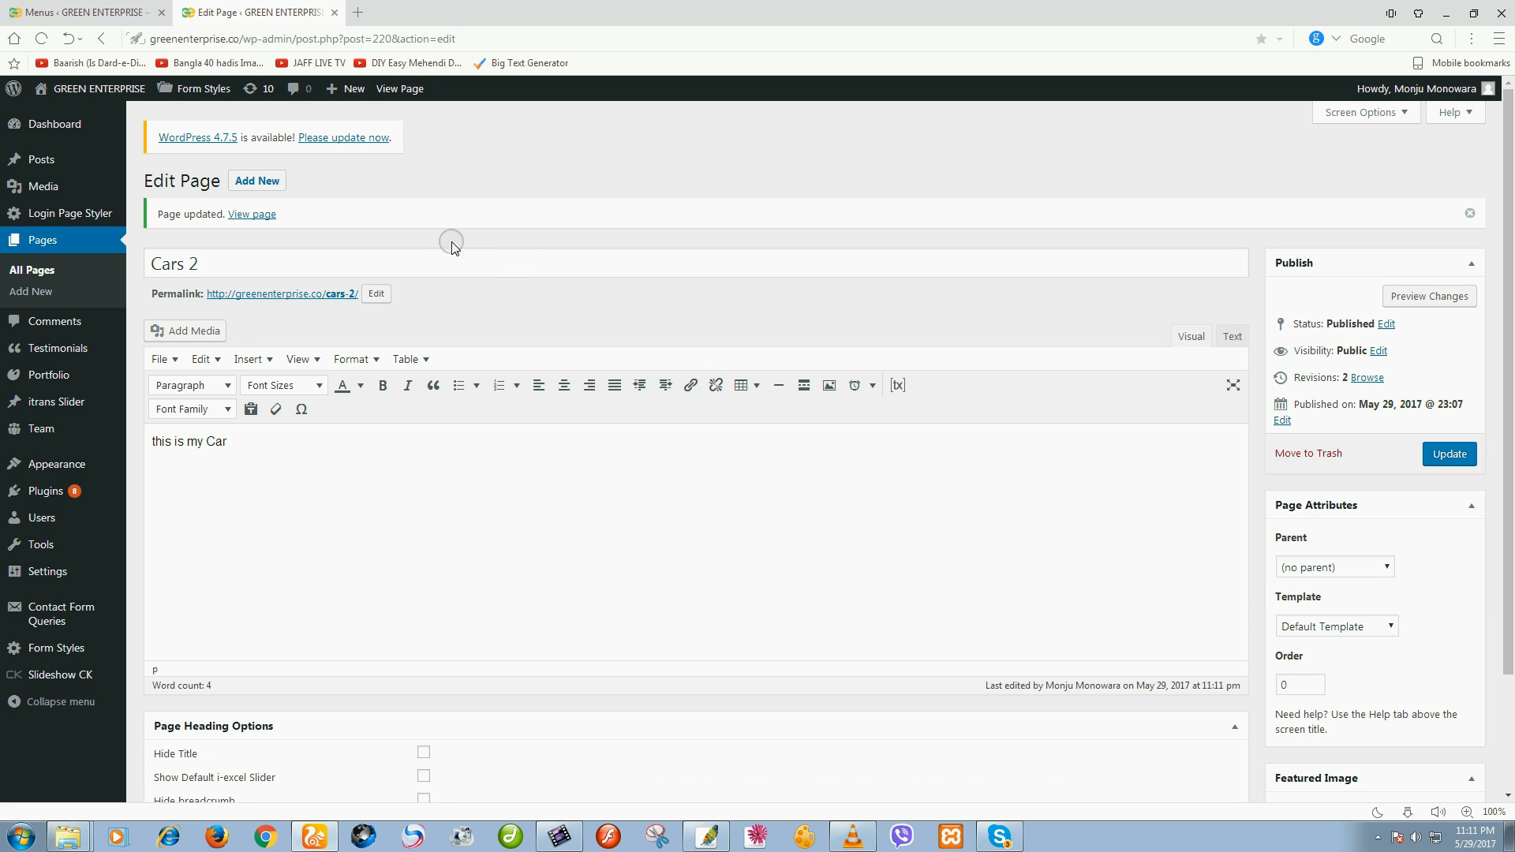
left_click(264, 216)
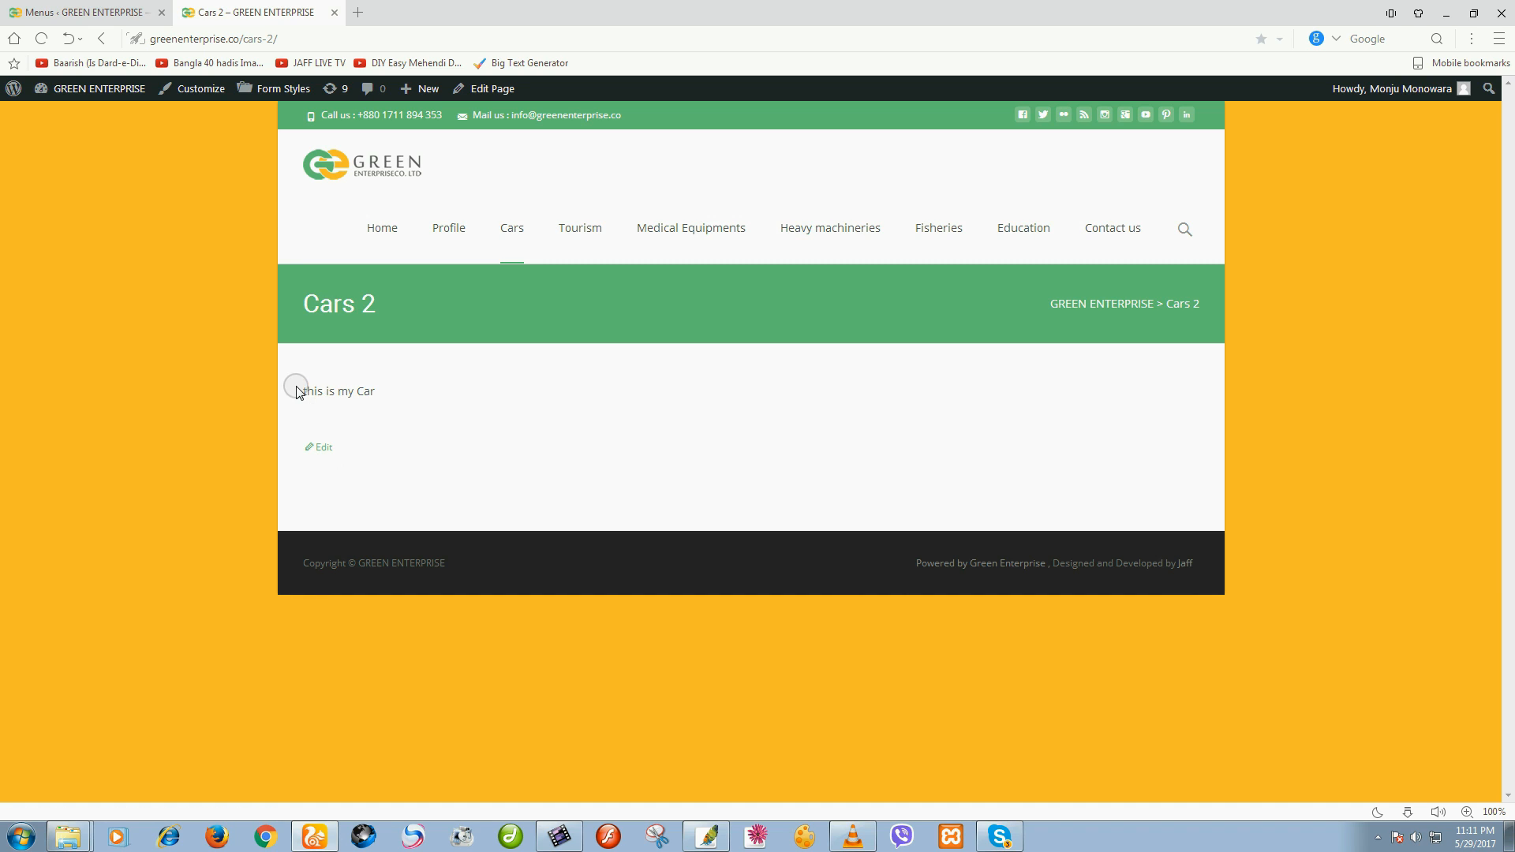
left_click_drag(298, 390, 384, 394)
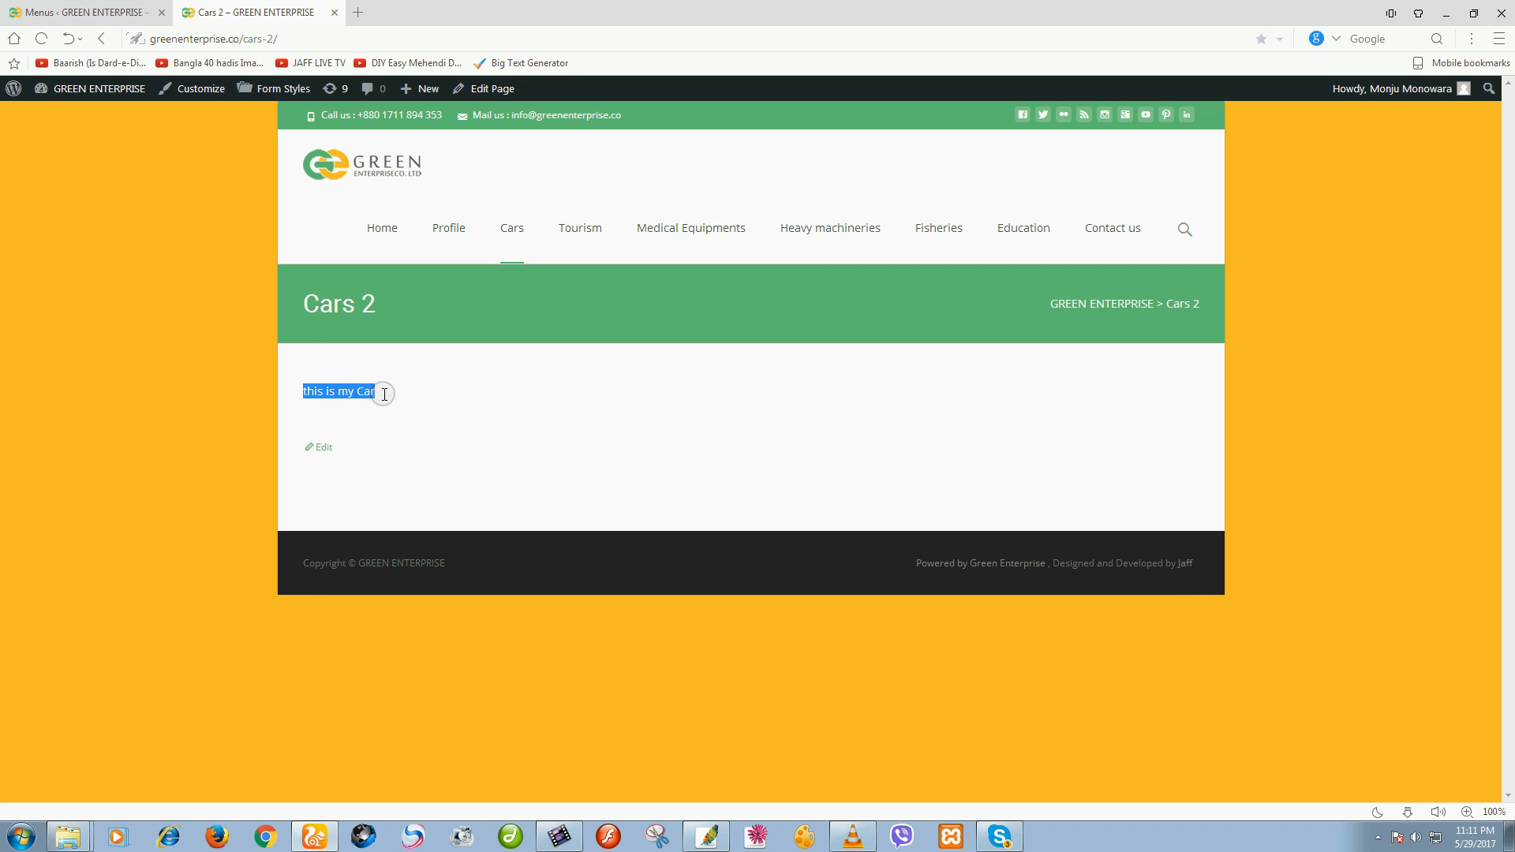
left_click(386, 417)
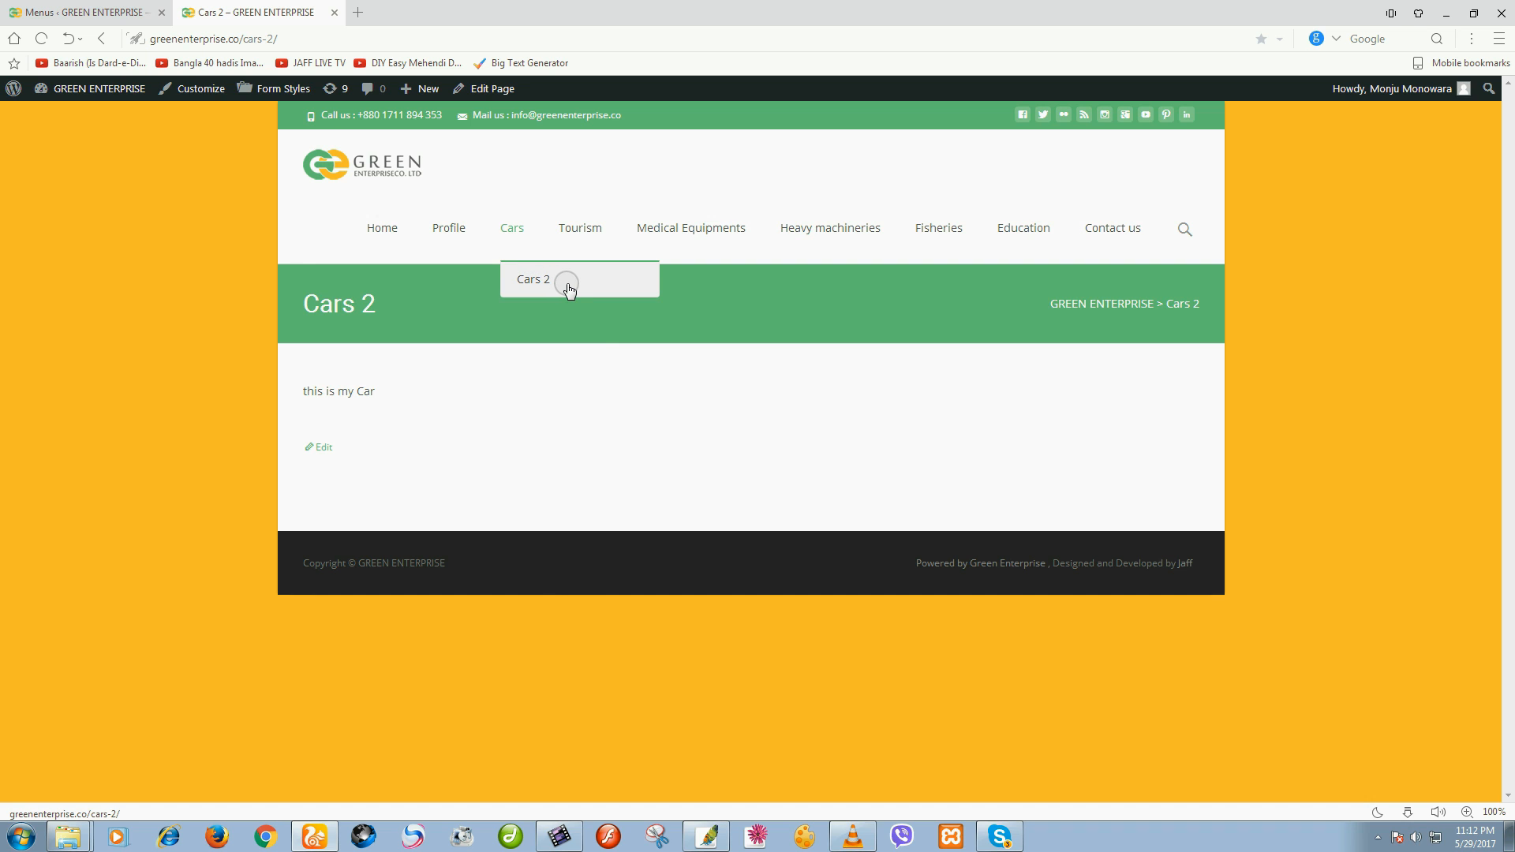
Step: Remove the Cars 2 sub item from the Top Menu in the menu editor and save the menu
left_click(111, 12)
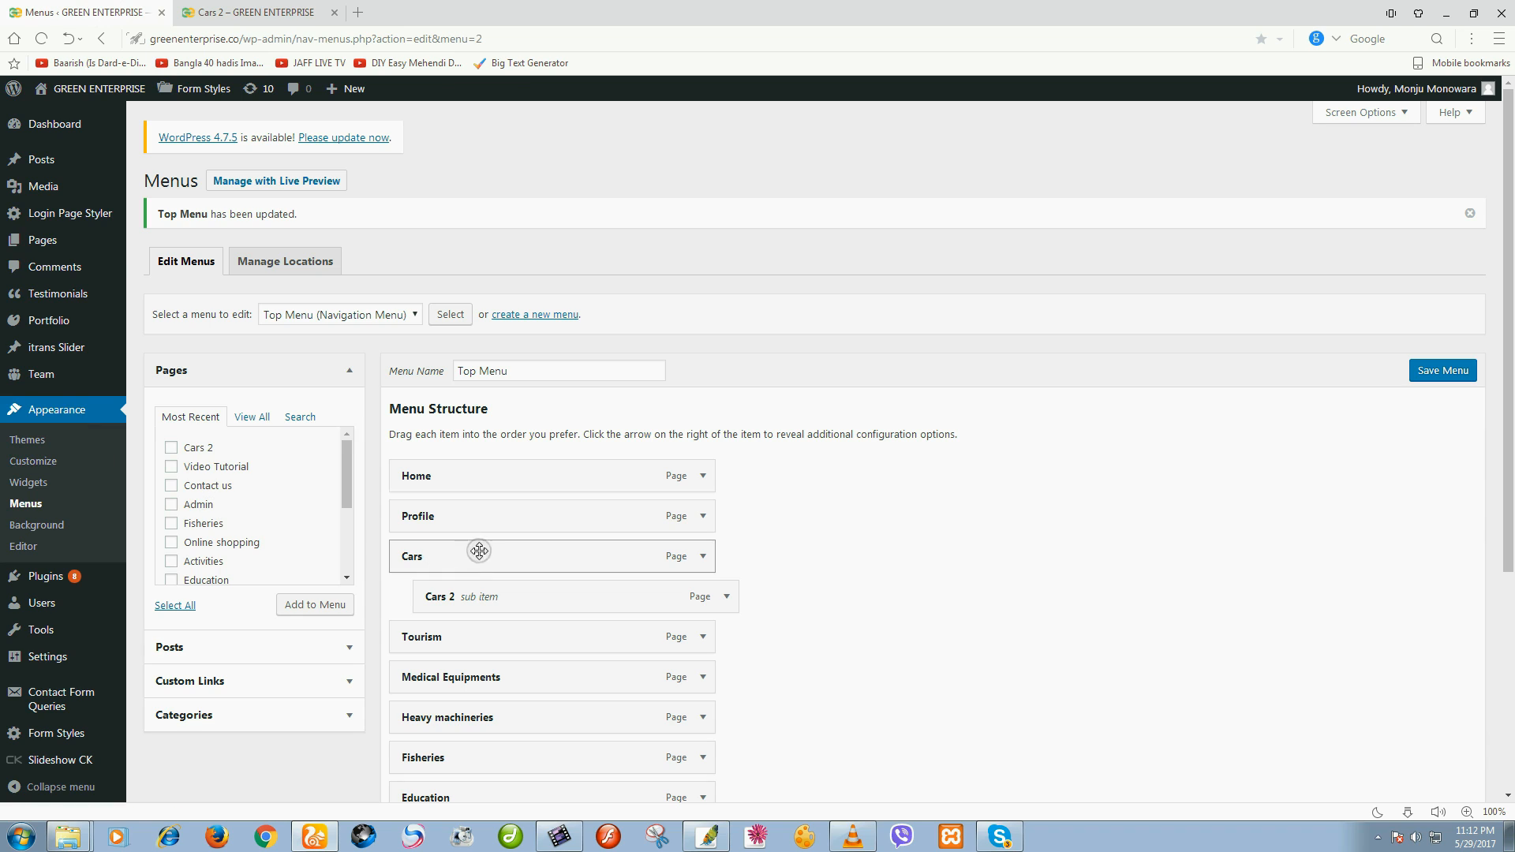
scroll(611, 590, "down", 1)
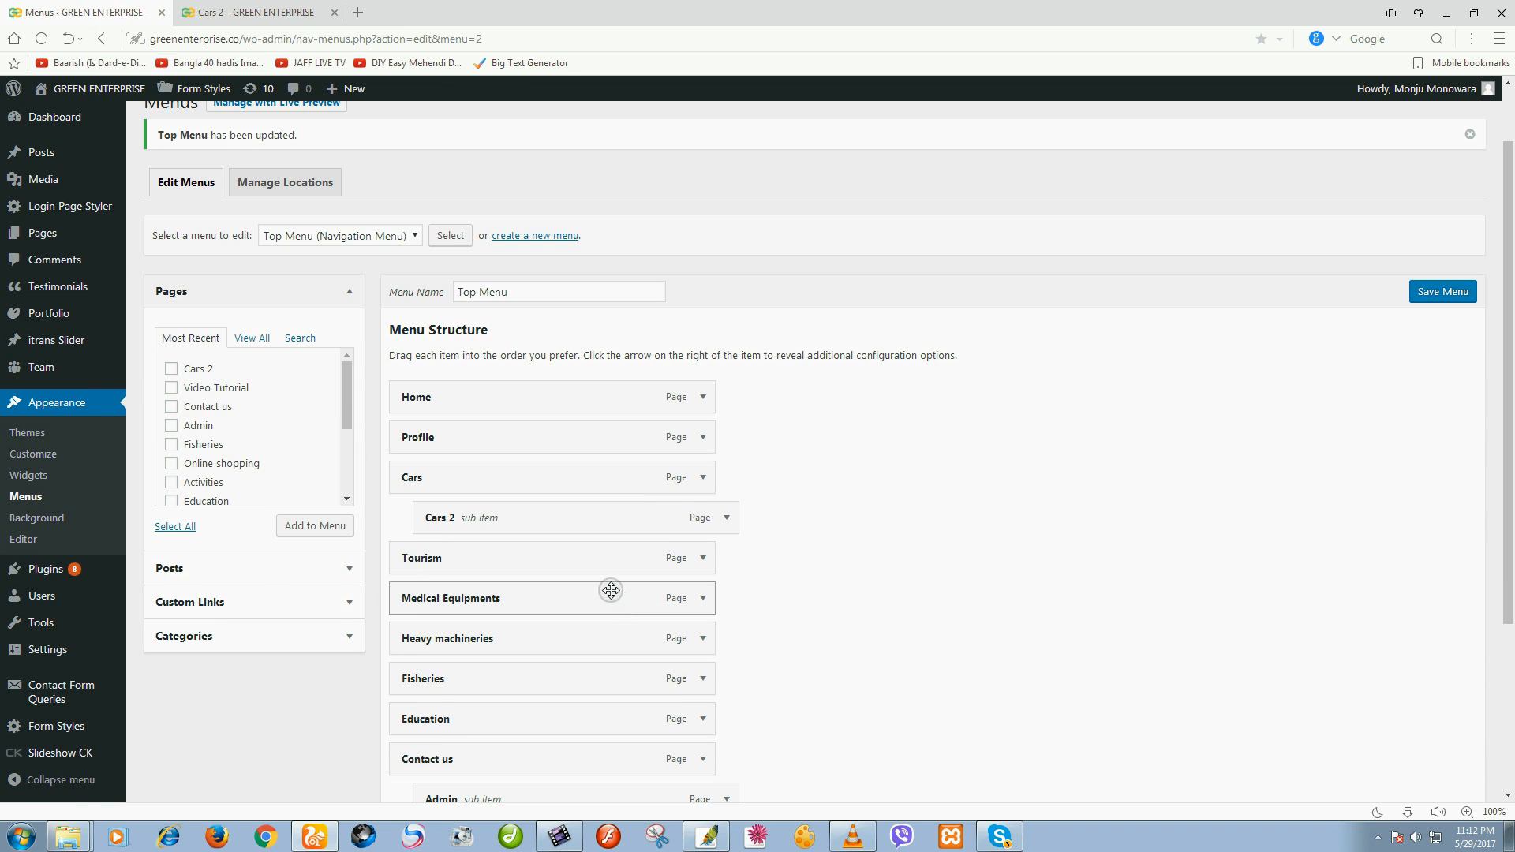
left_click(727, 519)
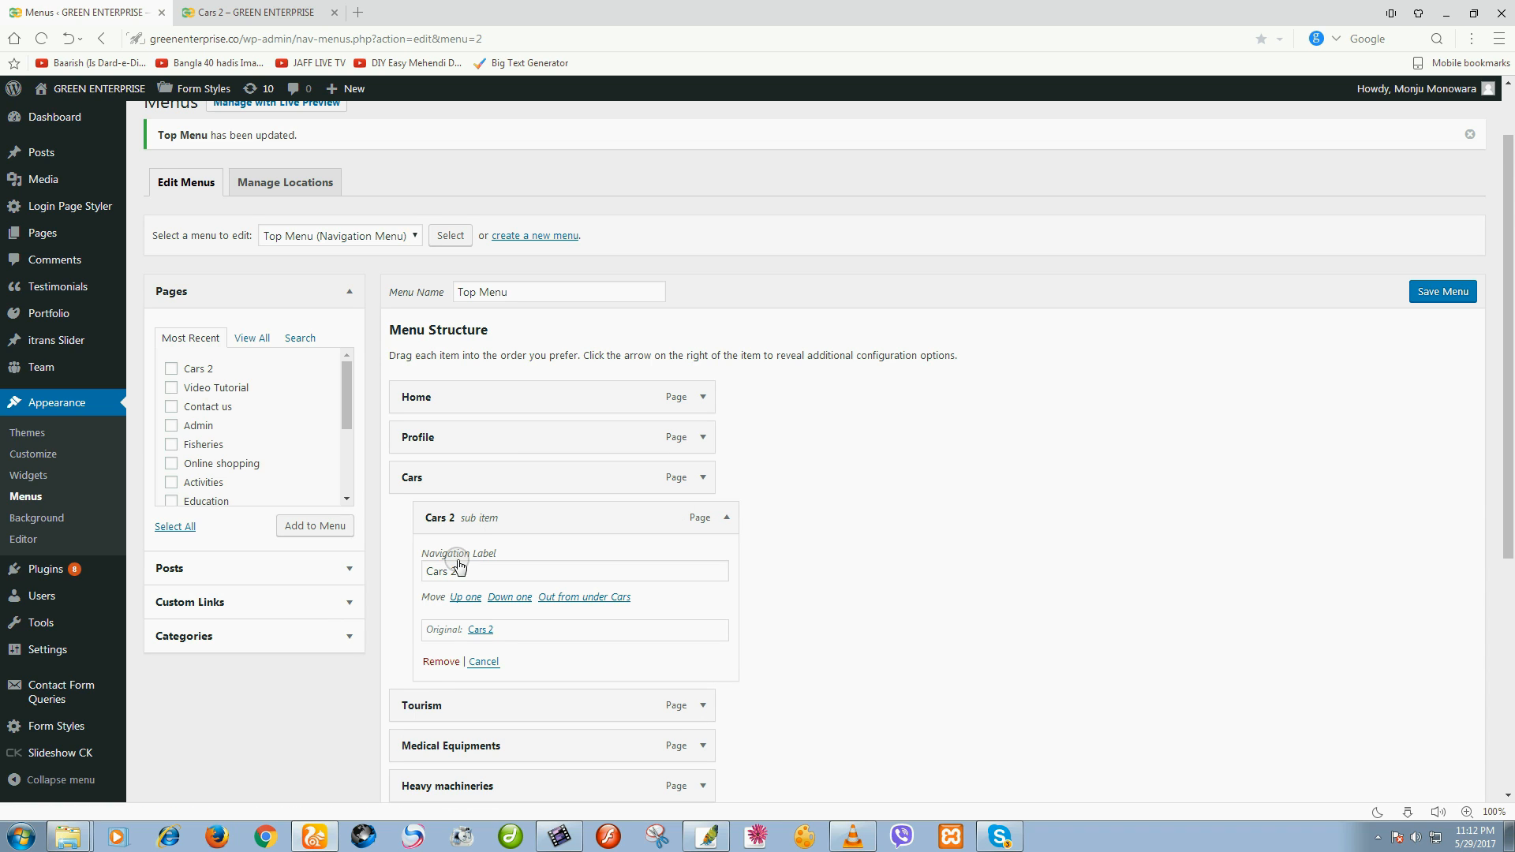
left_click(441, 663)
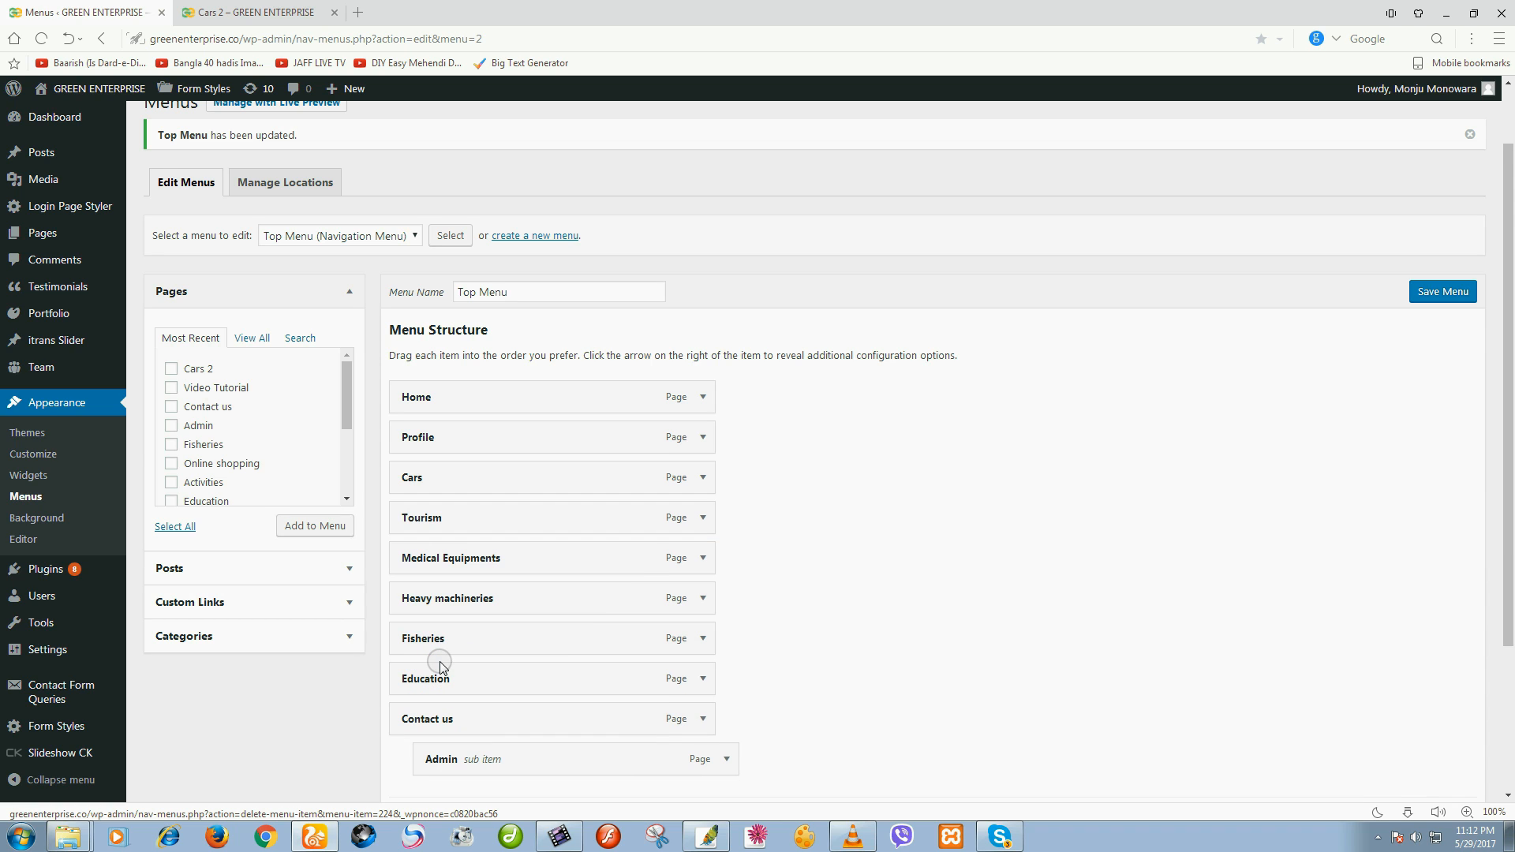
scroll(825, 655, "down", 2)
scroll(826, 655, "down", 1)
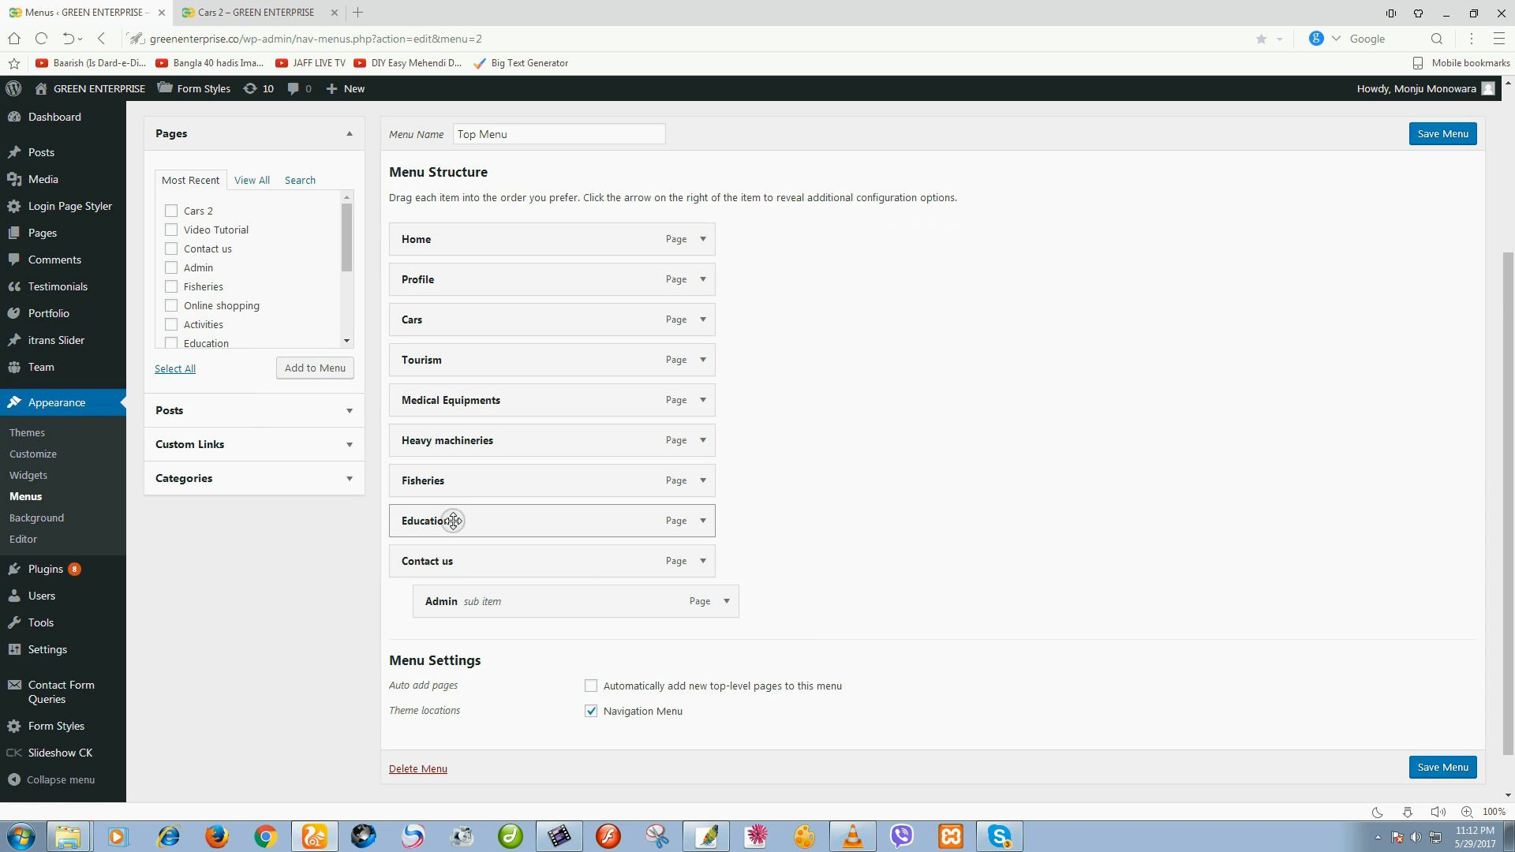
left_click(1432, 772)
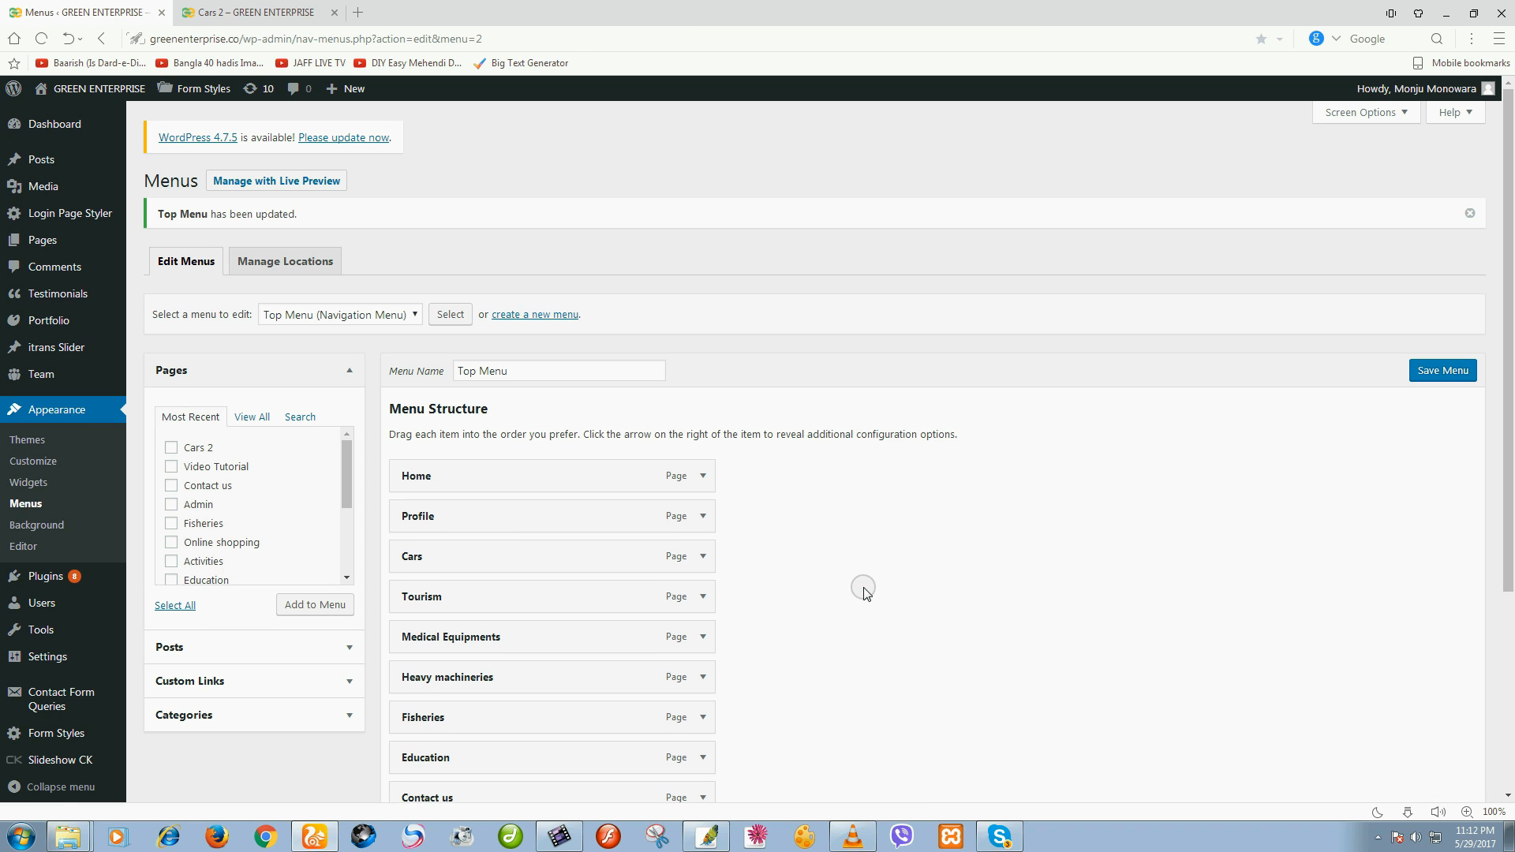
Step: Reload the live site and check the Cars navigation item on the home page
scroll(864, 589, "down", 4)
scroll(863, 589, "up", 3)
left_click(247, 20)
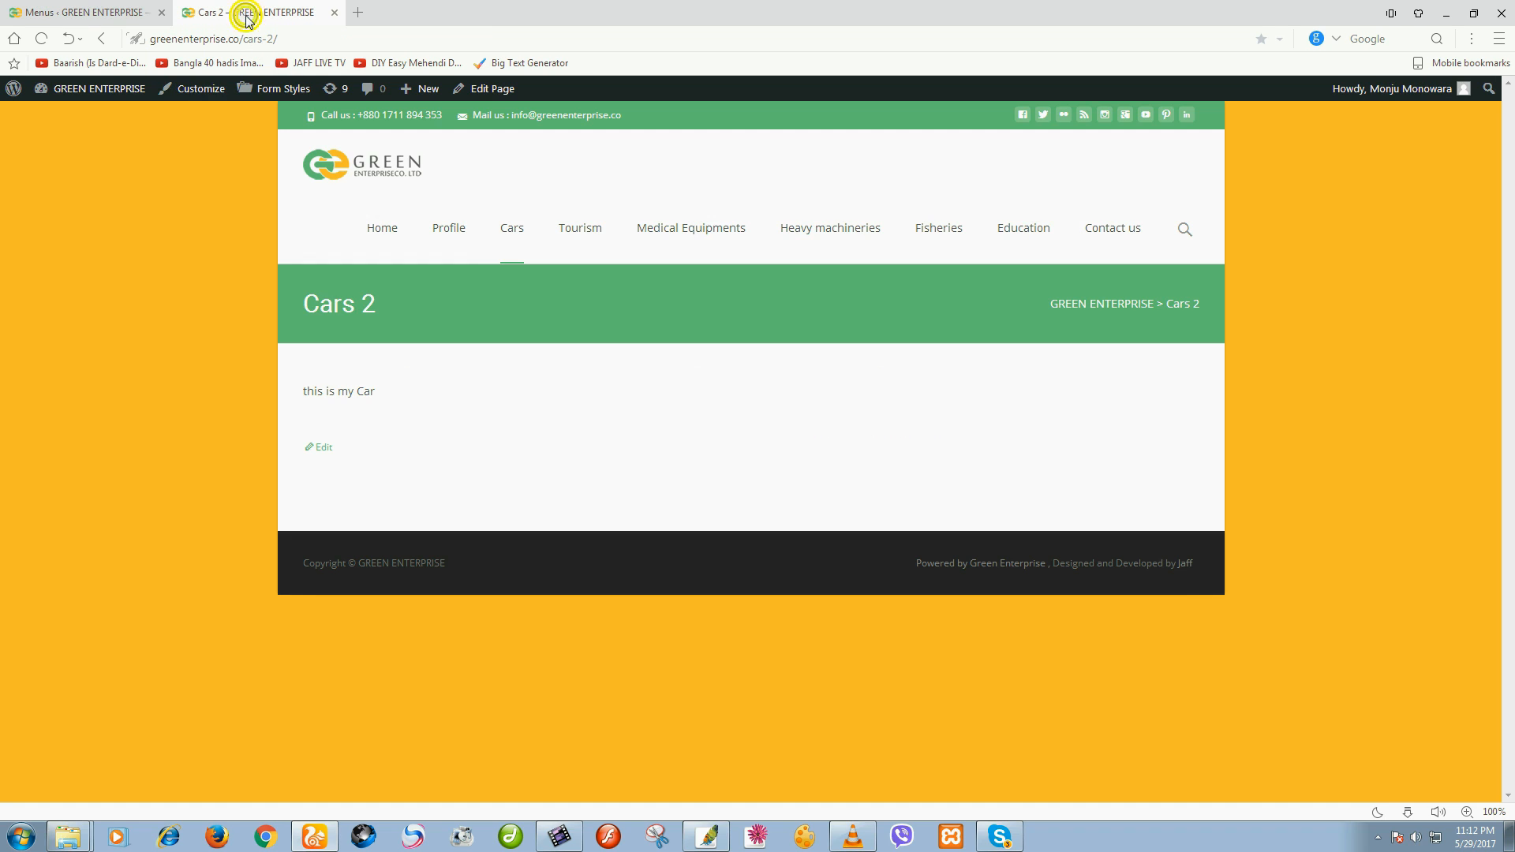
right_click(137, 281)
left_click(182, 330)
left_click(382, 234)
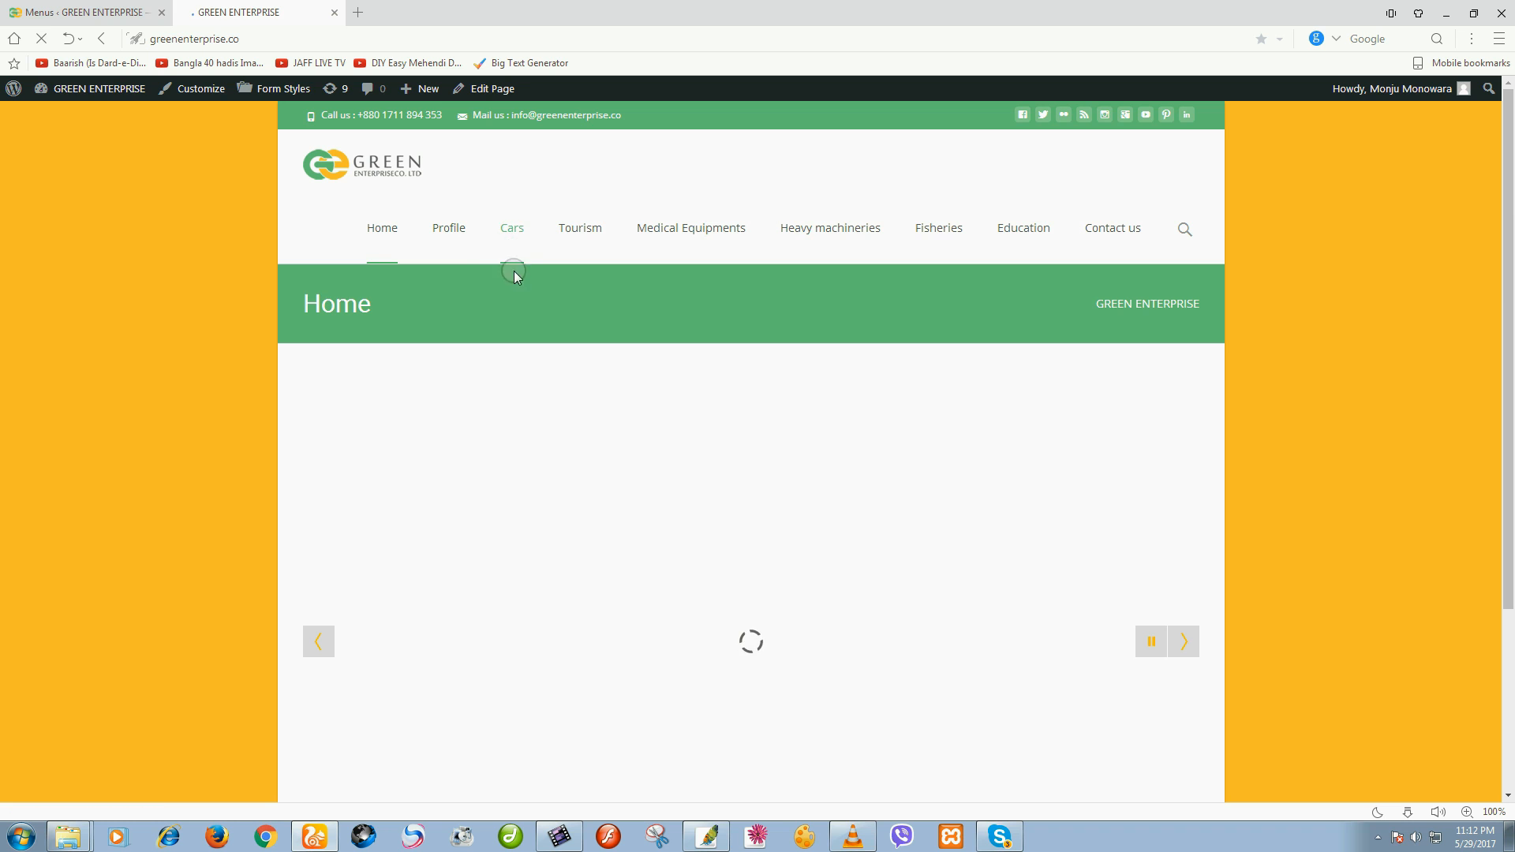
Step: Move the Cars 2 page to the trash from the dashboard's list of all pages
left_click(57, 12)
mouse_move(33, 247)
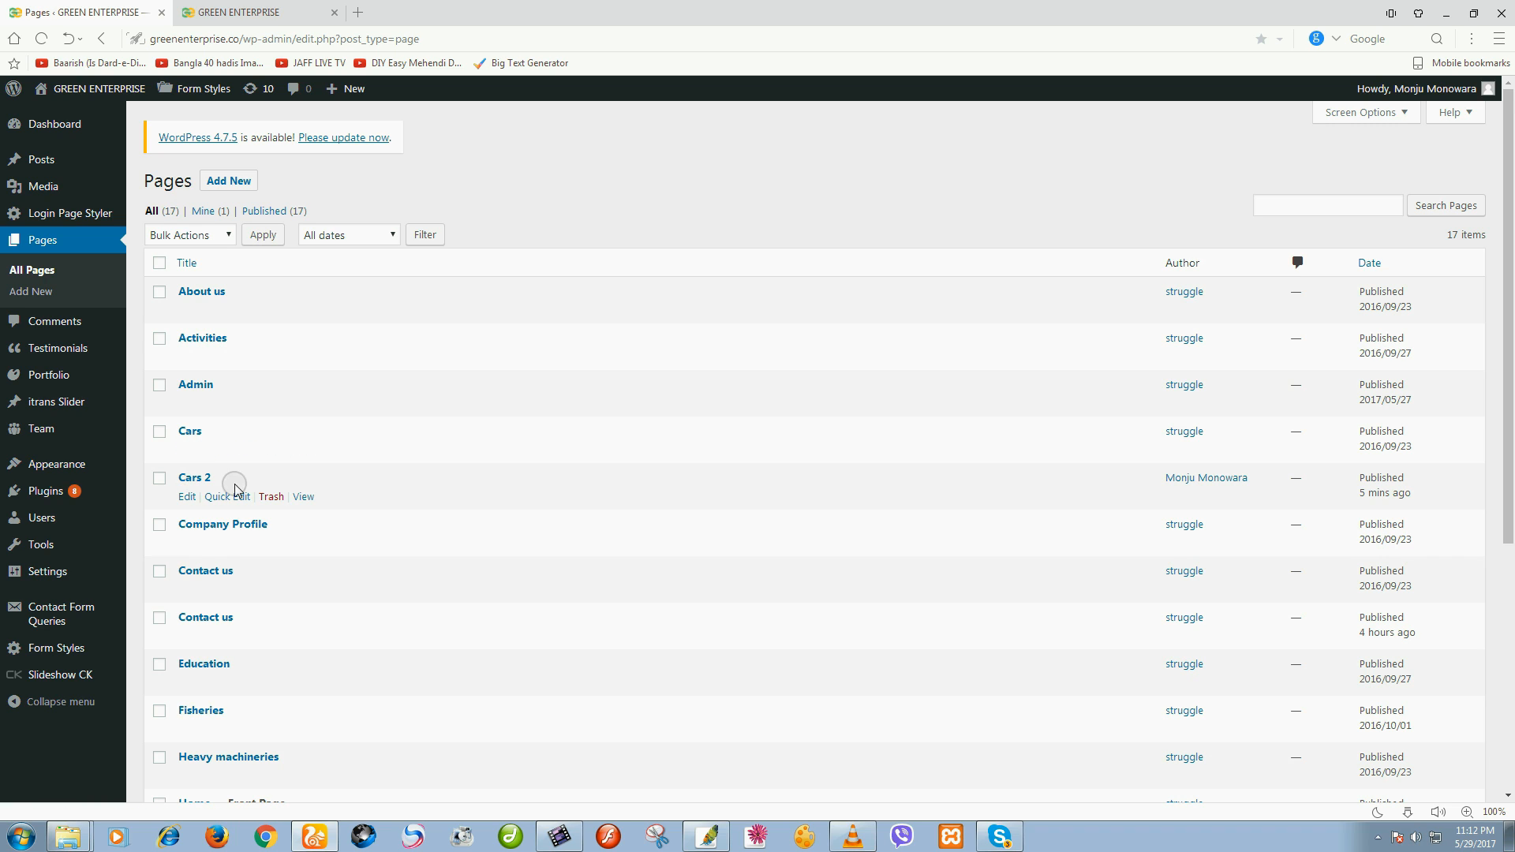
left_click(272, 497)
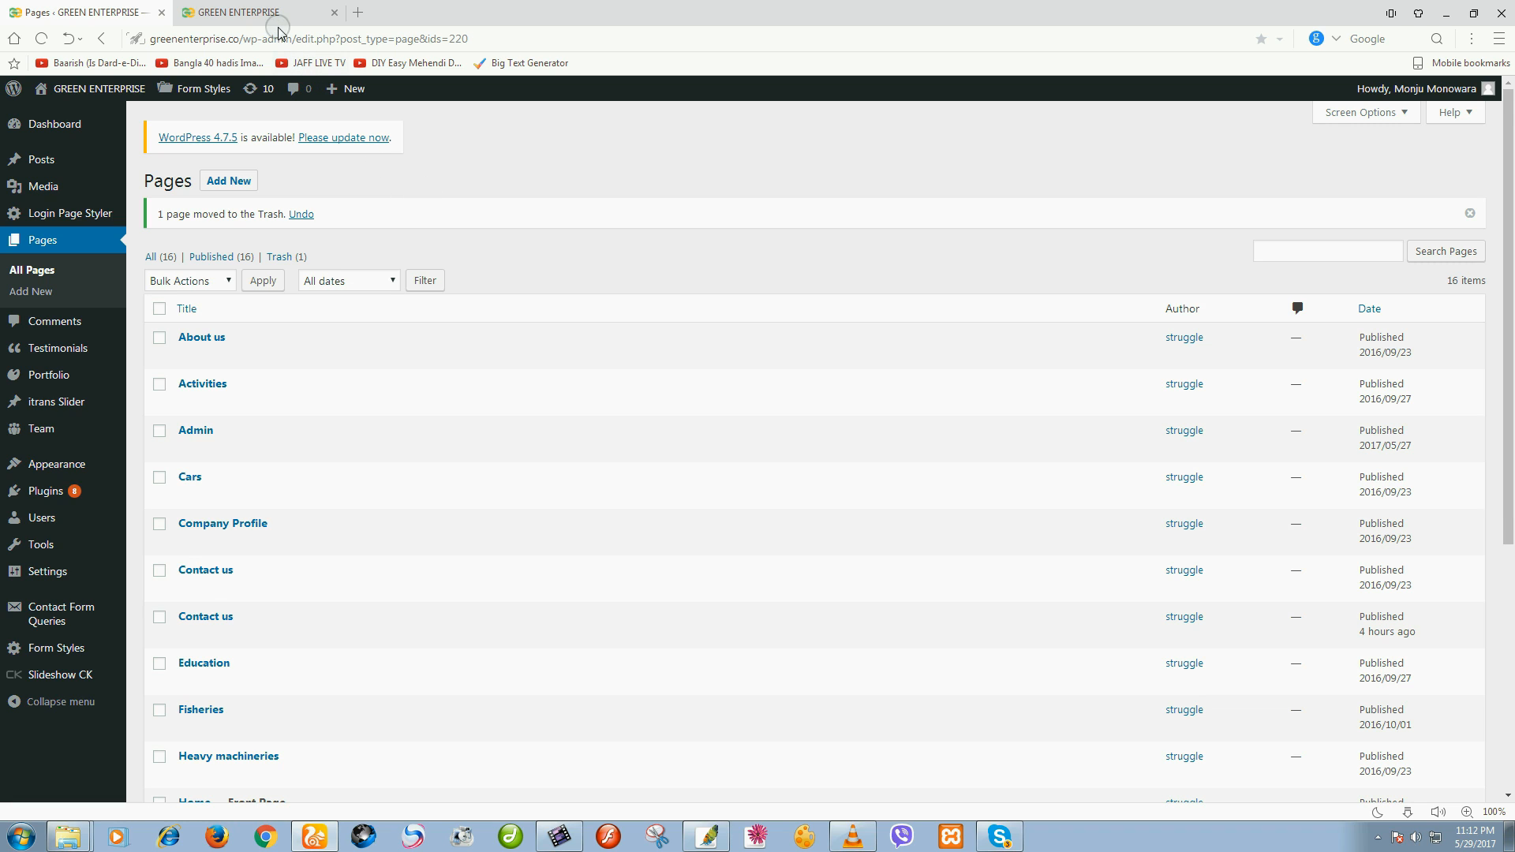
Step: Open the Admin page under Contact us on the live site and log out of the account
mouse_move(62, 411)
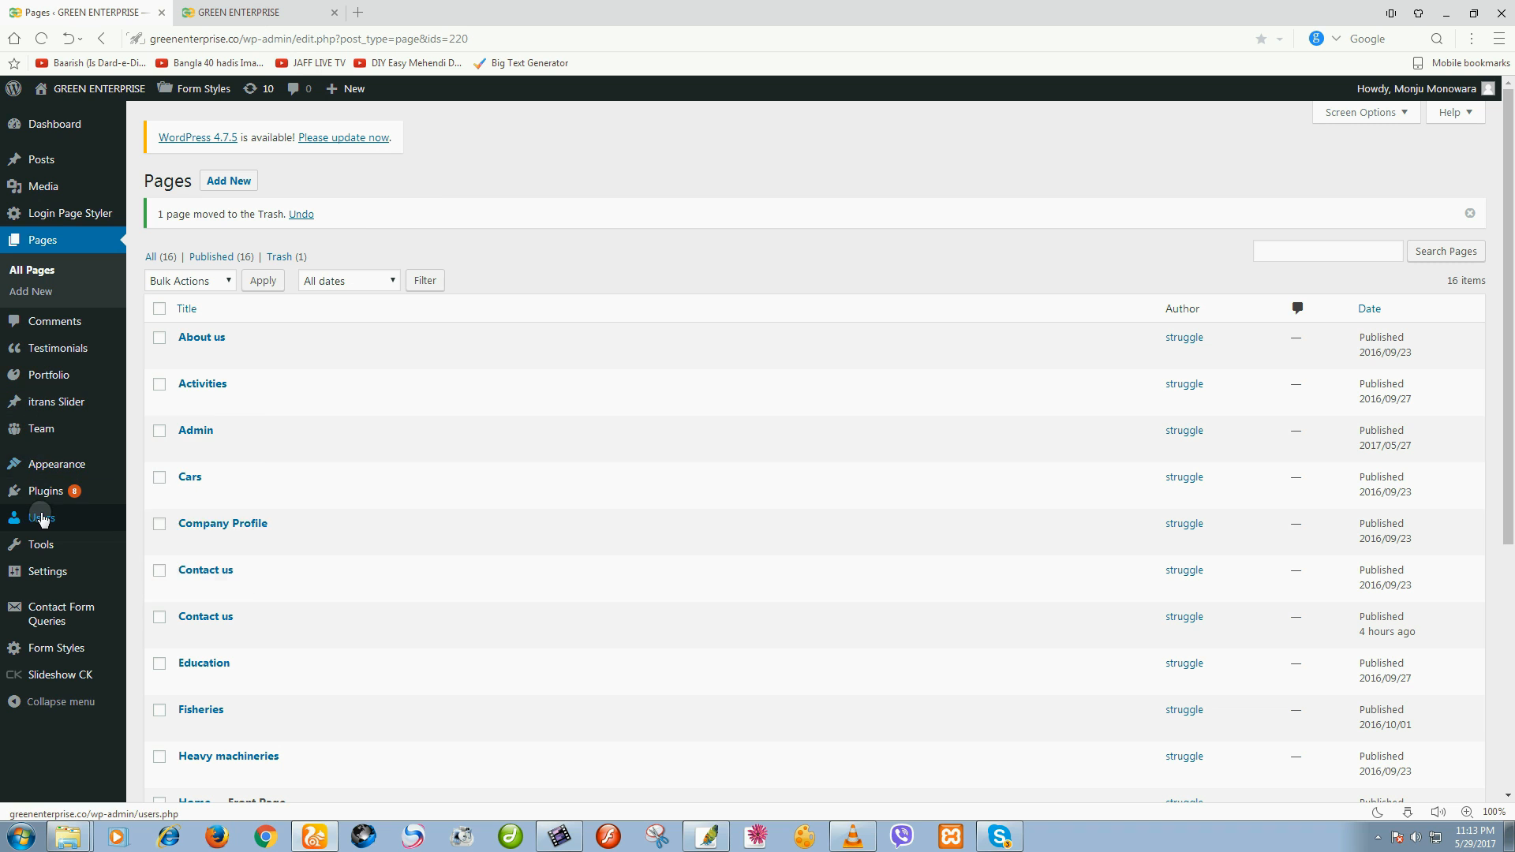
mouse_move(41, 519)
left_click(207, 11)
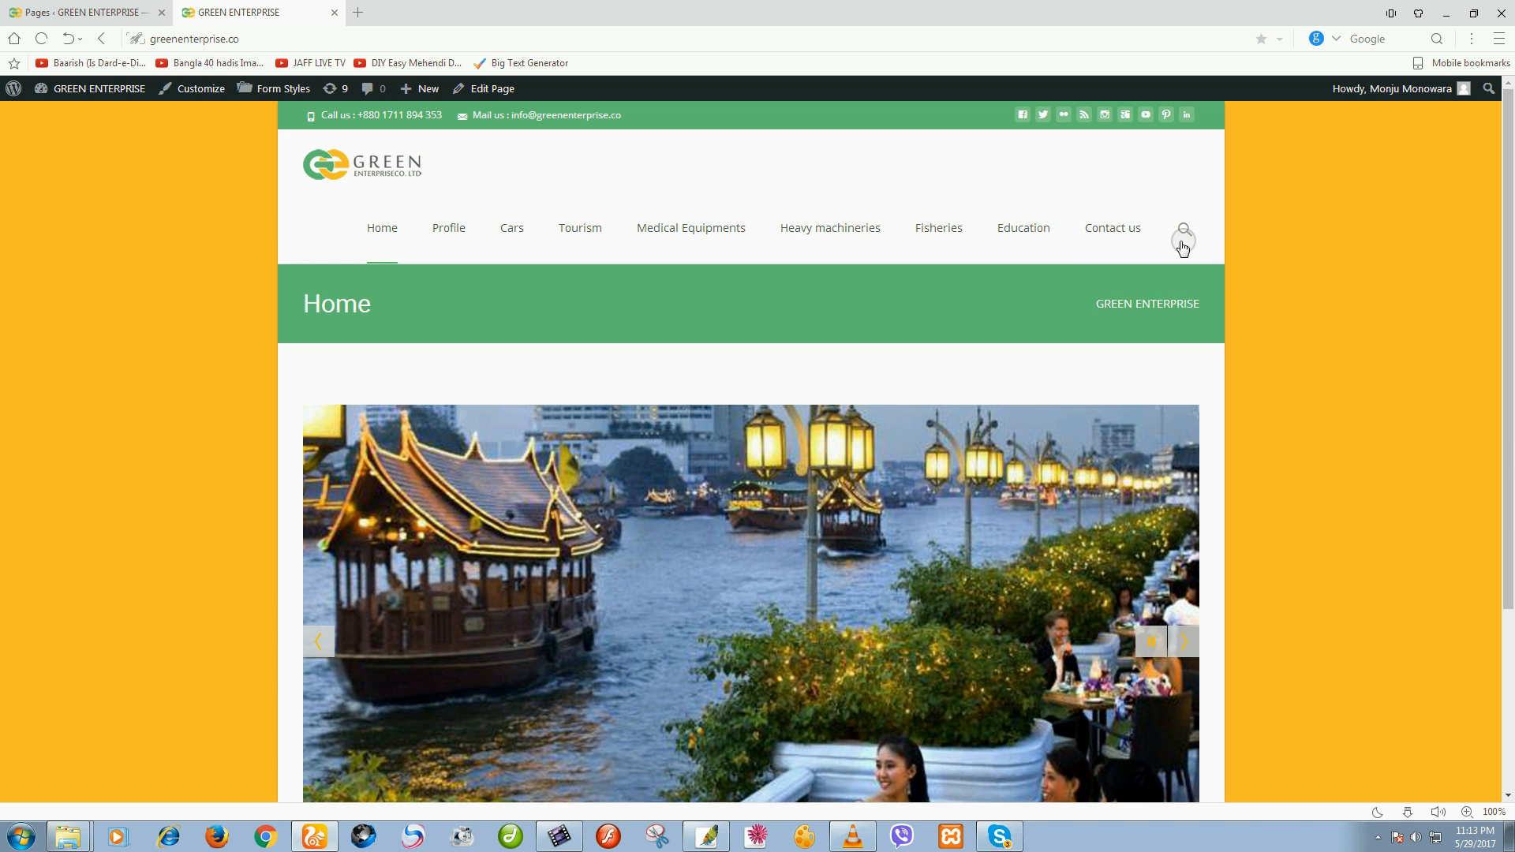
mouse_move(1125, 231)
left_click(1119, 281)
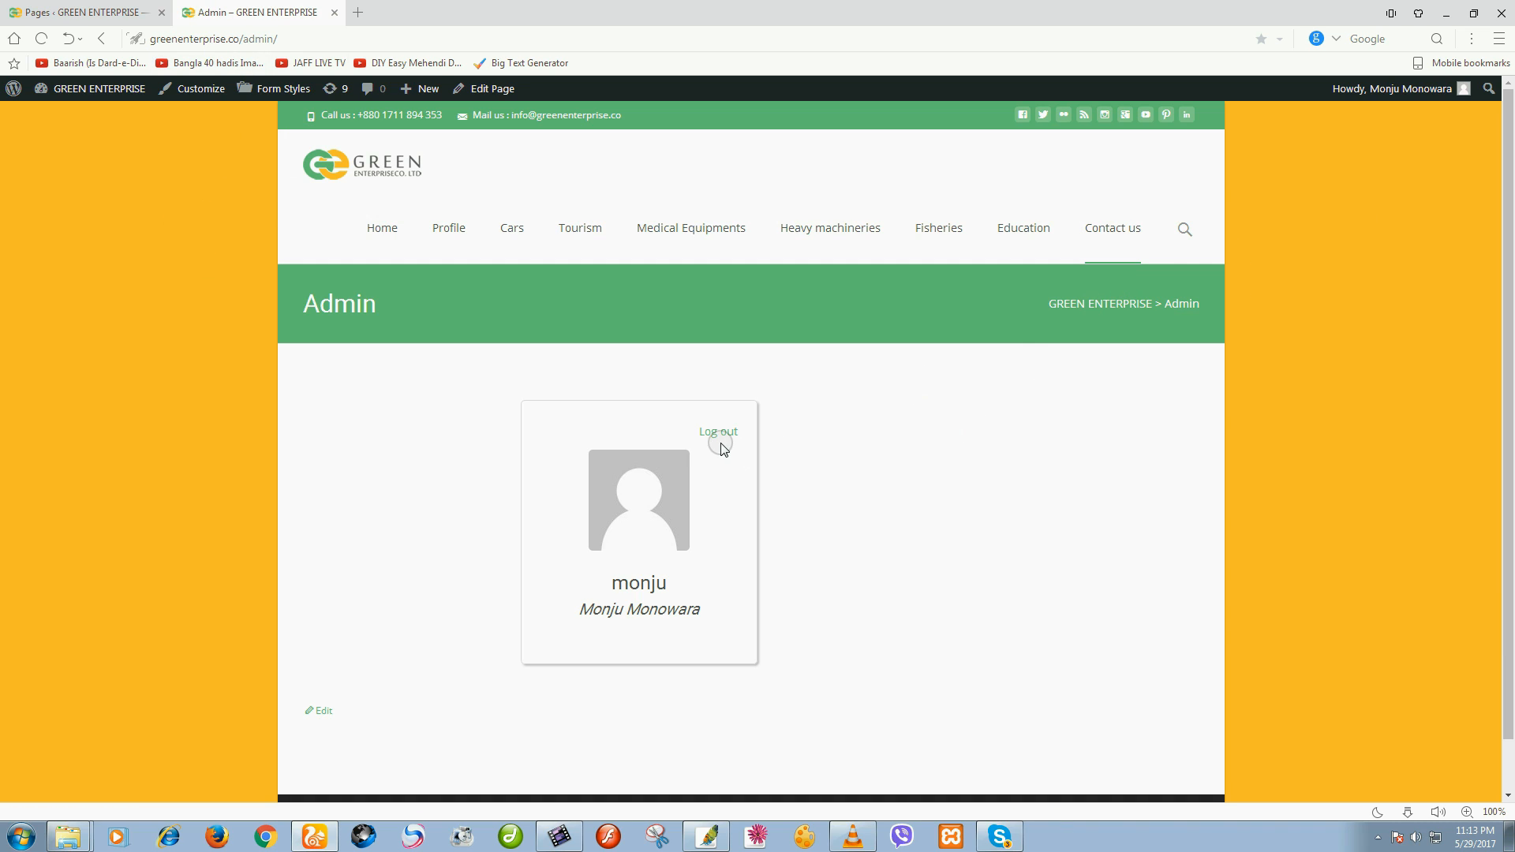
left_click(723, 440)
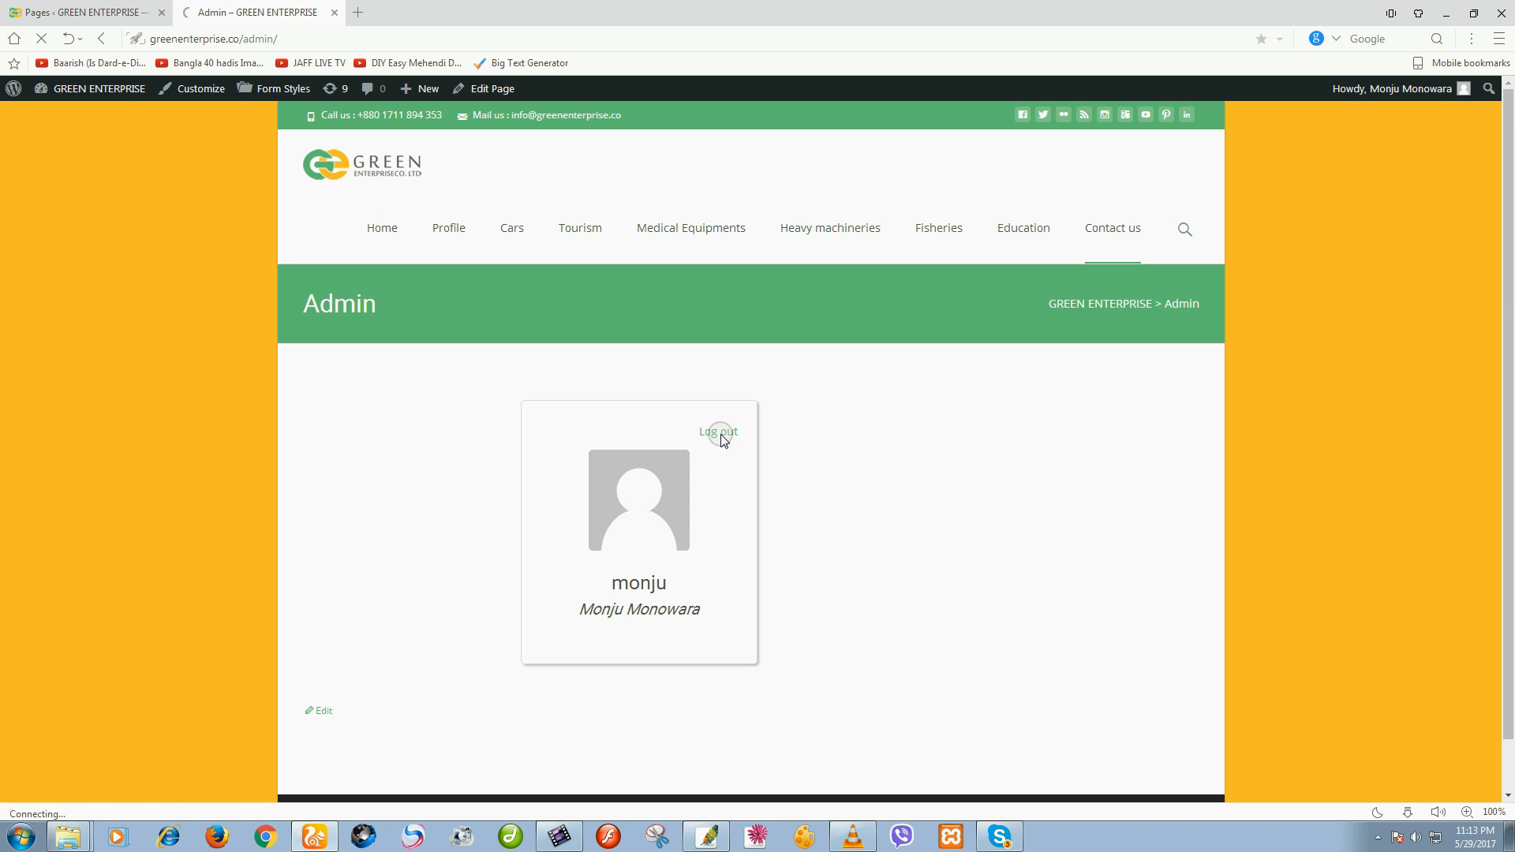